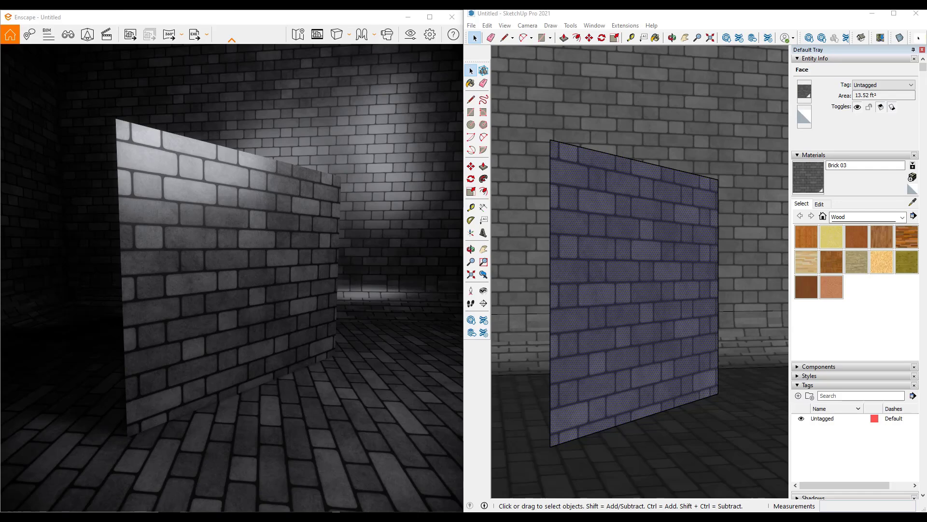
Step: Inspect the Brick 03 wall up close by orbiting SketchUp and moving the Enscape camera nearer
{"action": "left_click", "coordinate": [471, 249]}
{"action": "left_click_drag", "start_coordinate": [559, 265], "coordinate": [561, 261]}
{"action": "key", "text": "space"}
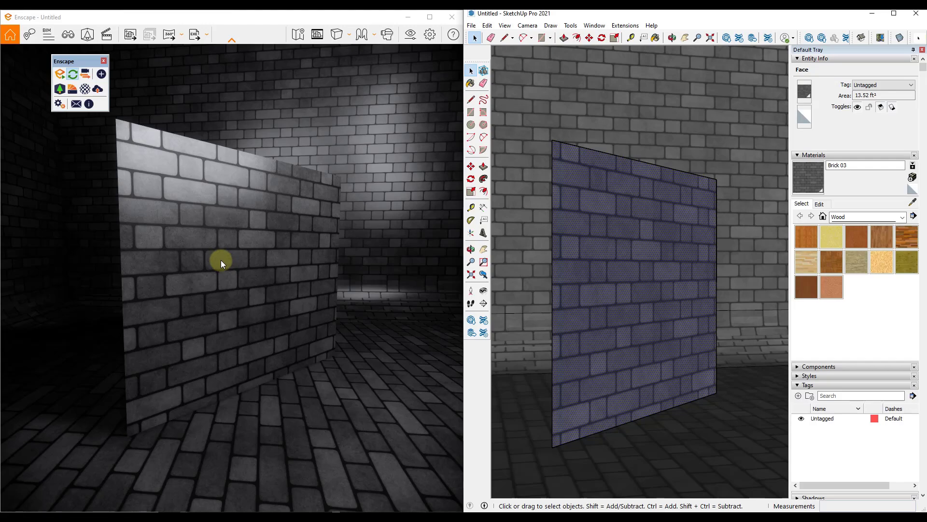
{"action": "mouse_move", "coordinate": [221, 259]}
{"action": "left_mouse_down"}
{"action": "mouse_move", "coordinate": [208, 258]}
{"action": "mouse_move", "coordinate": [223, 261]}
{"action": "mouse_move", "coordinate": [163, 213]}
{"action": "left_mouse_up"}
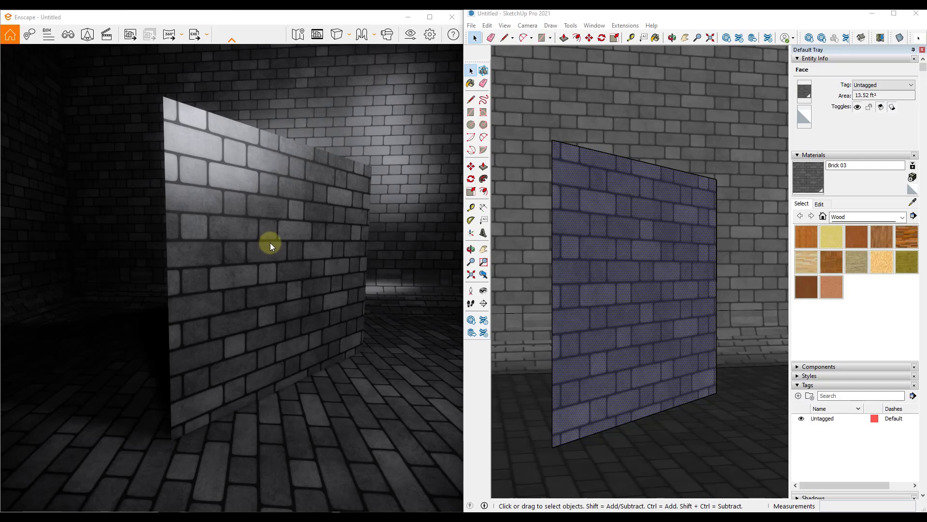
{"action": "left_click_drag", "start_coordinate": [282, 244], "coordinate": [287, 244]}
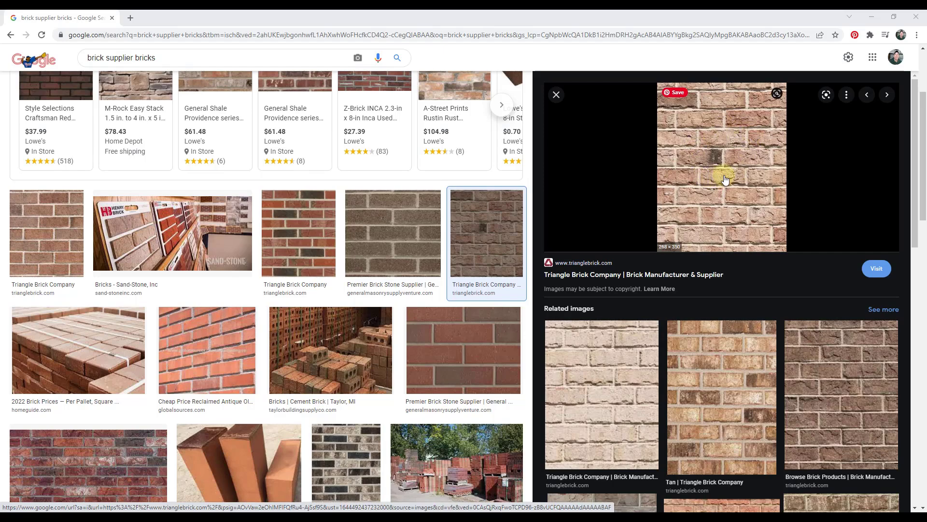
Step: Open a related Triangle Brick Company brick texture in the Google Images preview
{"action": "scroll", "coordinate": [729, 393], "scroll_direction": "down", "scroll_amount": 5}
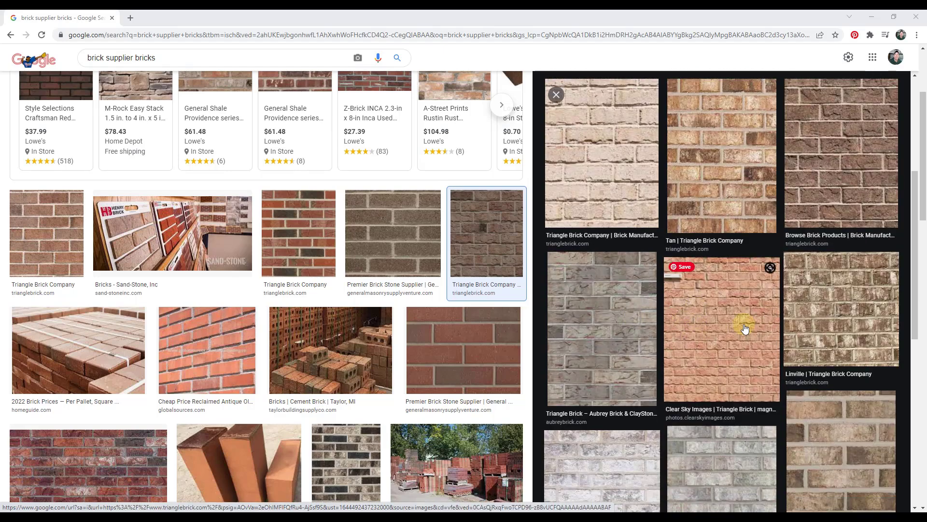
{"action": "left_click", "coordinate": [705, 330]}
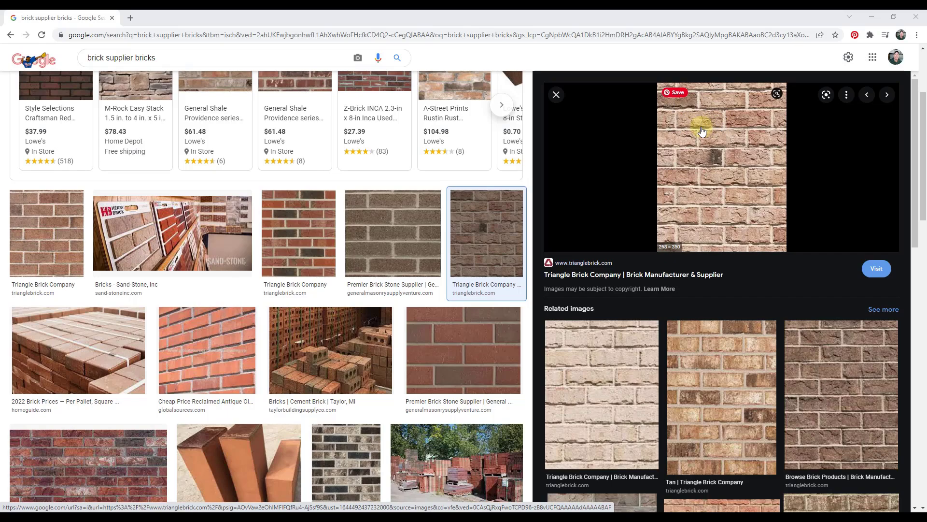
{"action": "left_click", "coordinate": [872, 17]}
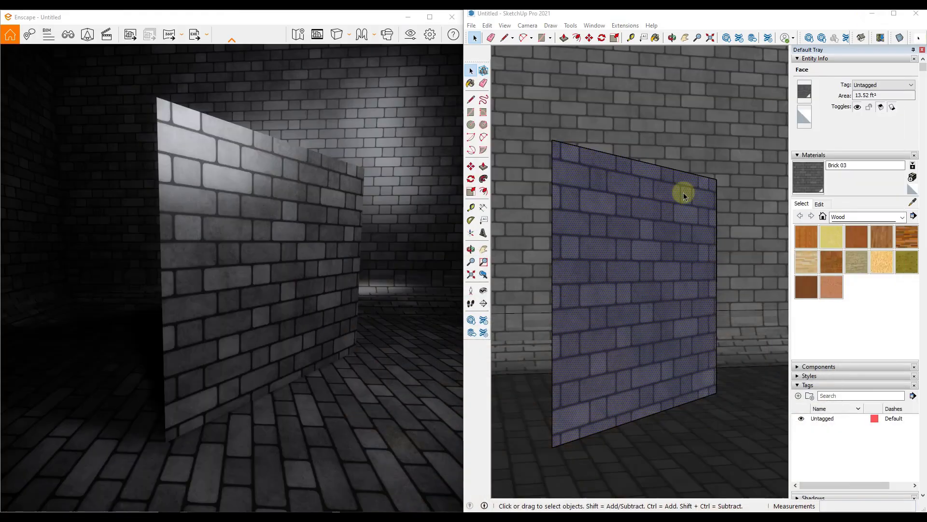
{"action": "scroll", "coordinate": [714, 192], "scroll_direction": "up", "scroll_amount": 3}
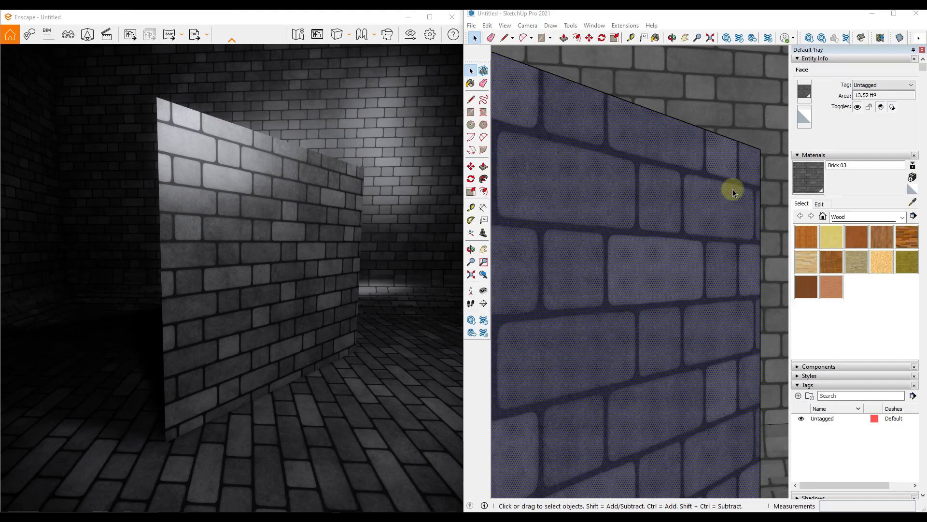
{"action": "scroll", "coordinate": [732, 189], "scroll_direction": "up", "scroll_amount": 5}
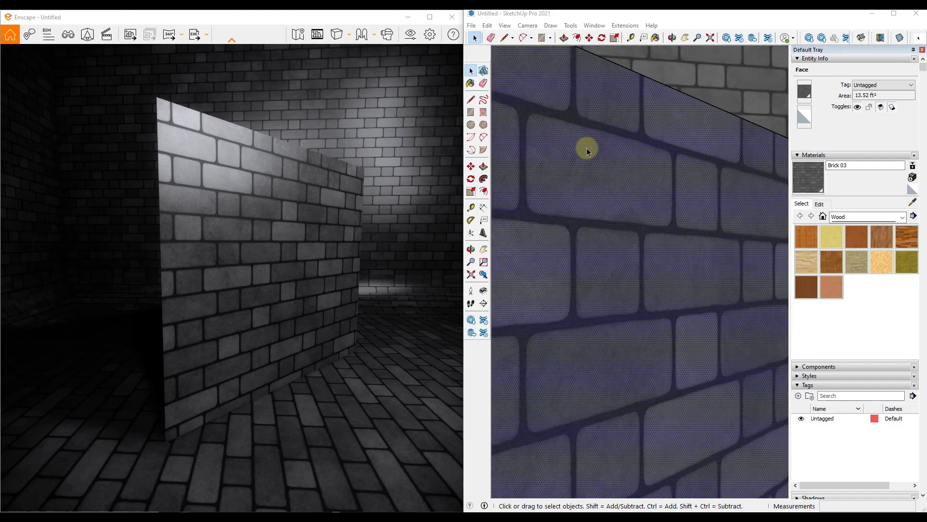
{"action": "scroll", "coordinate": [703, 175], "scroll_direction": "down", "scroll_amount": 6}
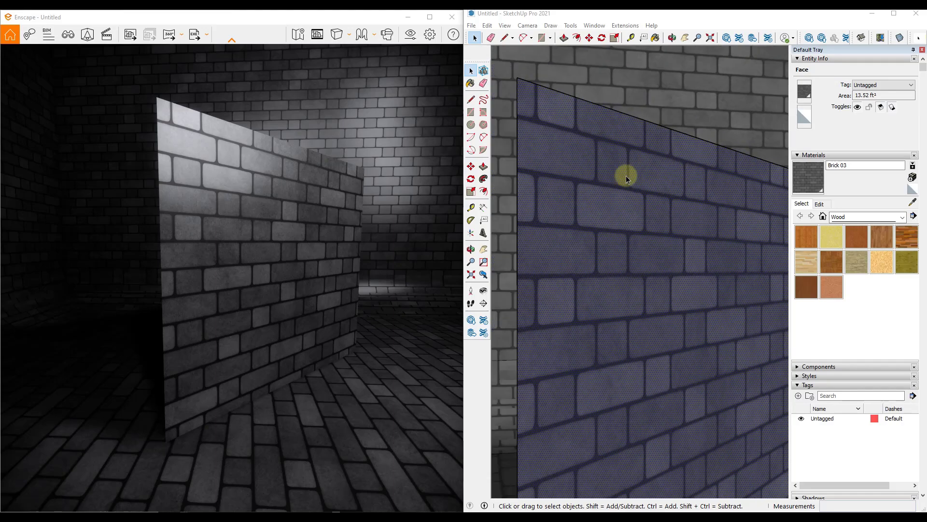
{"action": "scroll", "coordinate": [685, 251], "scroll_direction": "down", "scroll_amount": 3}
{"action": "mouse_move", "coordinate": [685, 250]}
{"action": "middle_mouse_down"}
{"action": "mouse_move", "coordinate": [689, 261]}
{"action": "mouse_move", "coordinate": [639, 245]}
{"action": "mouse_move", "coordinate": [709, 251]}
{"action": "mouse_move", "coordinate": [648, 240]}
{"action": "mouse_move", "coordinate": [647, 218]}
{"action": "middle_mouse_up"}
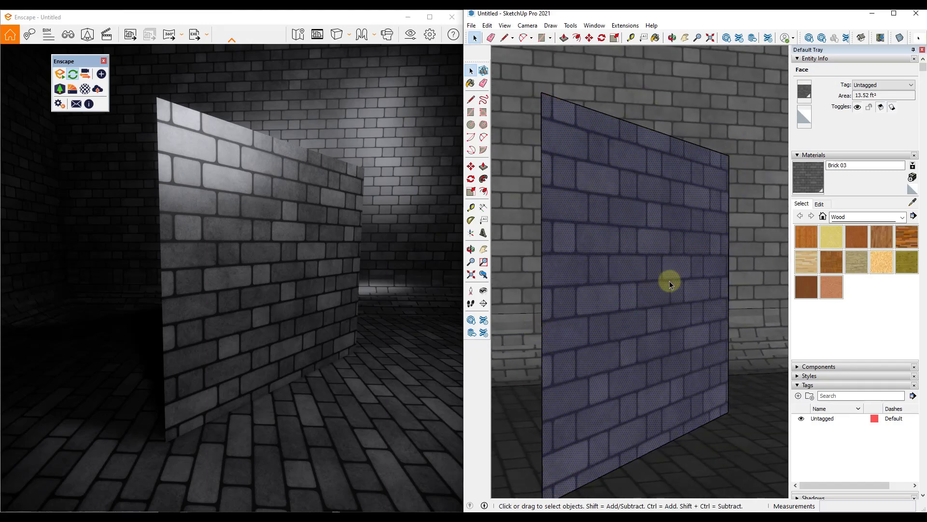
{"action": "scroll", "coordinate": [599, 140], "scroll_direction": "up", "scroll_amount": 5}
{"action": "scroll", "coordinate": [586, 193], "scroll_direction": "up", "scroll_amount": 4}
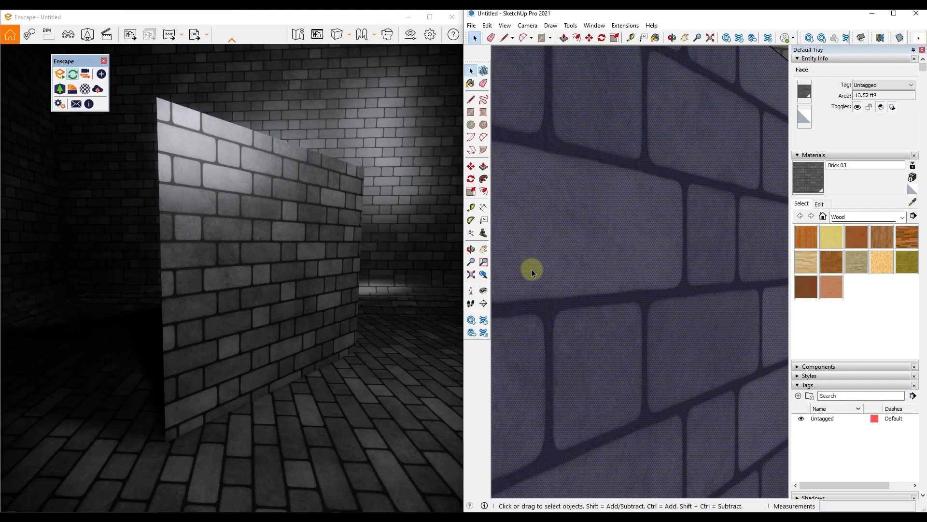
{"action": "scroll", "coordinate": [697, 204], "scroll_direction": "up", "scroll_amount": 3}
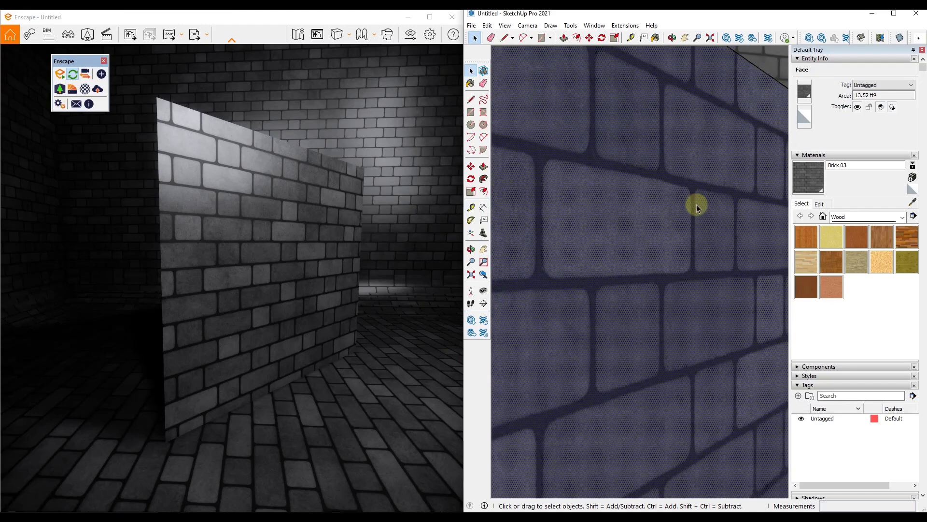
{"action": "scroll", "coordinate": [590, 199], "scroll_direction": "up", "scroll_amount": 2}
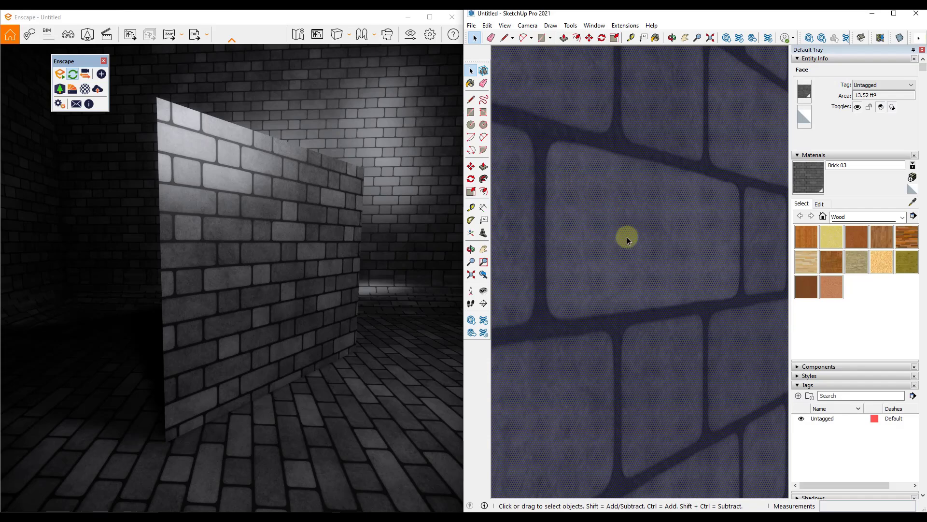
{"action": "scroll", "coordinate": [652, 177], "scroll_direction": "down", "scroll_amount": 8}
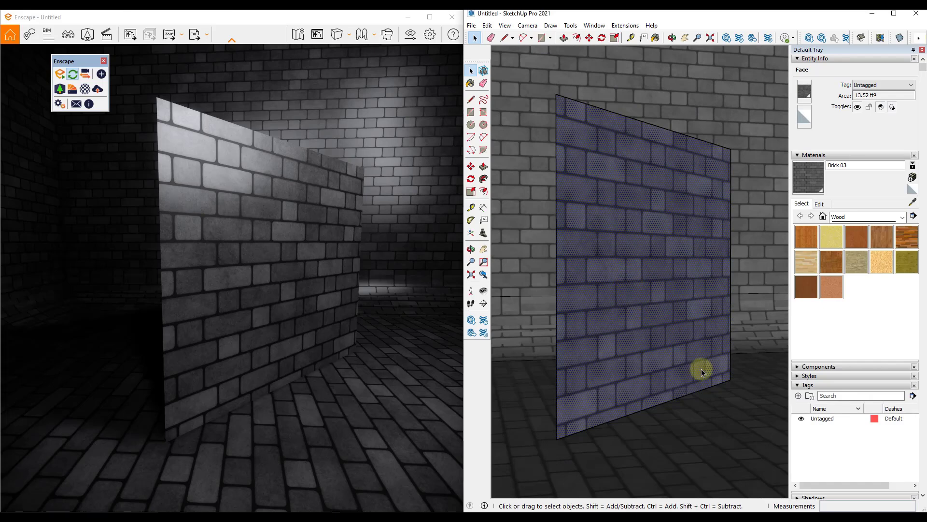
Step: Go to Poly Haven's Brick Wall 001 page, dismiss the cookie notice, and preview its normal map
{"action": "left_click", "coordinate": [725, 511]}
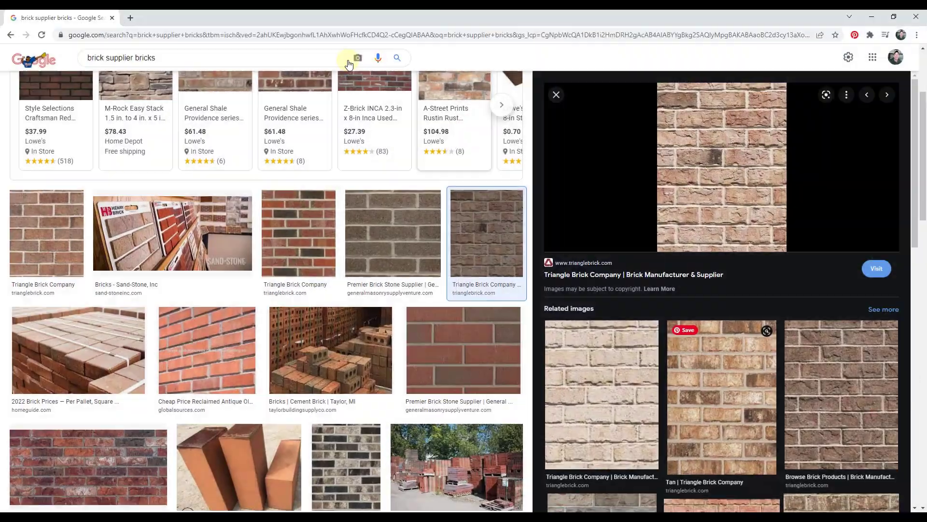
{"action": "left_click", "coordinate": [786, 491]}
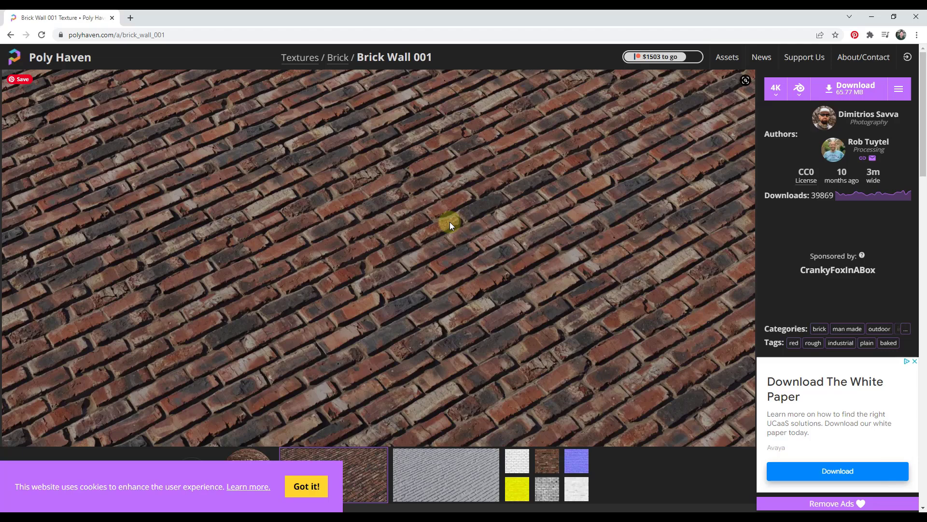
{"action": "left_click", "coordinate": [300, 481]}
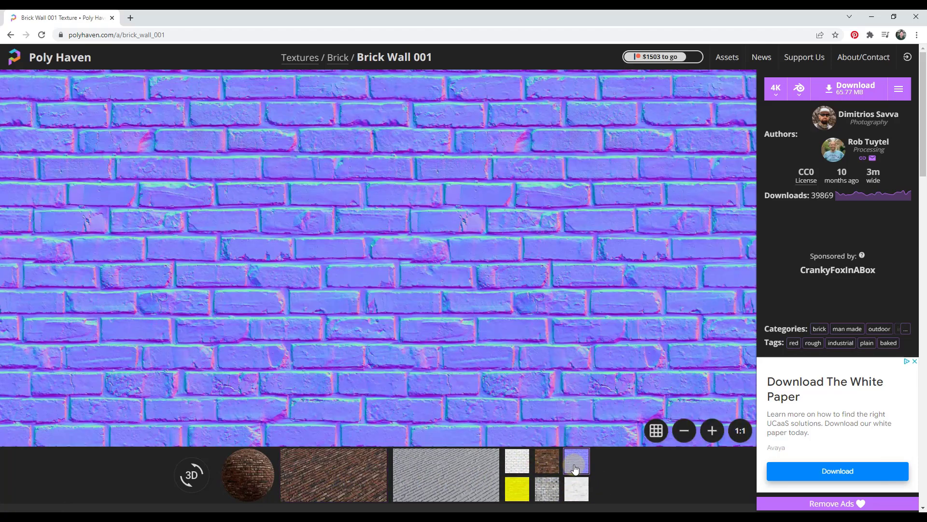
{"action": "left_click", "coordinate": [576, 461]}
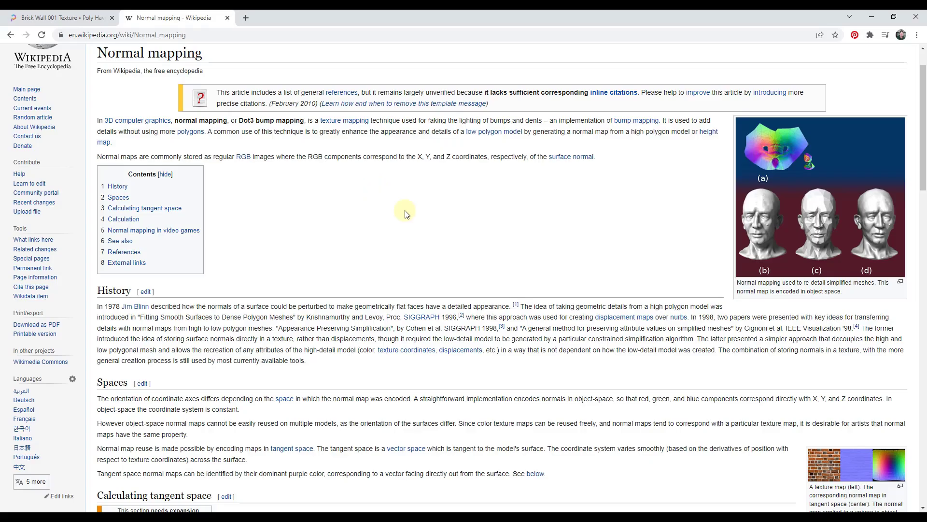
Step: Scroll through the Wikipedia Normal mapping article
{"action": "scroll", "coordinate": [410, 218], "scroll_direction": "down", "scroll_amount": 15}
{"action": "scroll", "coordinate": [437, 224], "scroll_direction": "down", "scroll_amount": 1}
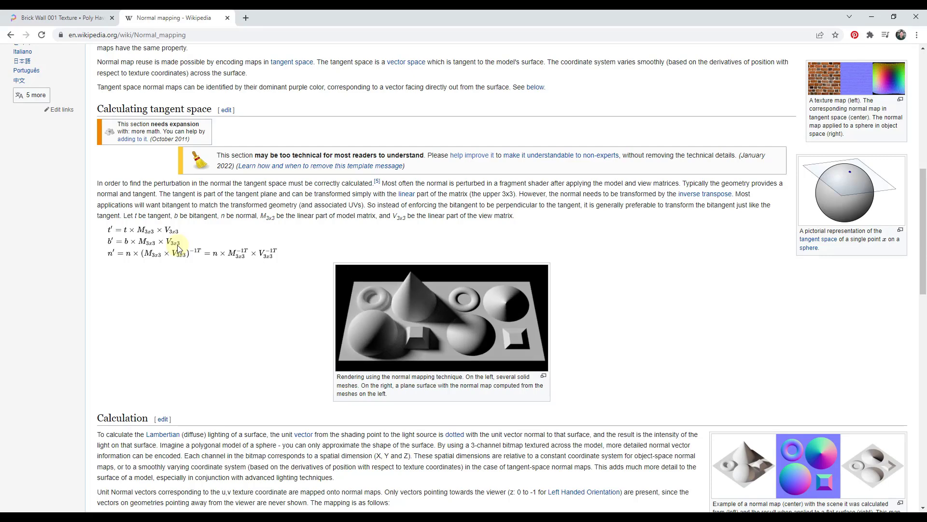
{"action": "scroll", "coordinate": [294, 309], "scroll_direction": "up", "scroll_amount": 1}
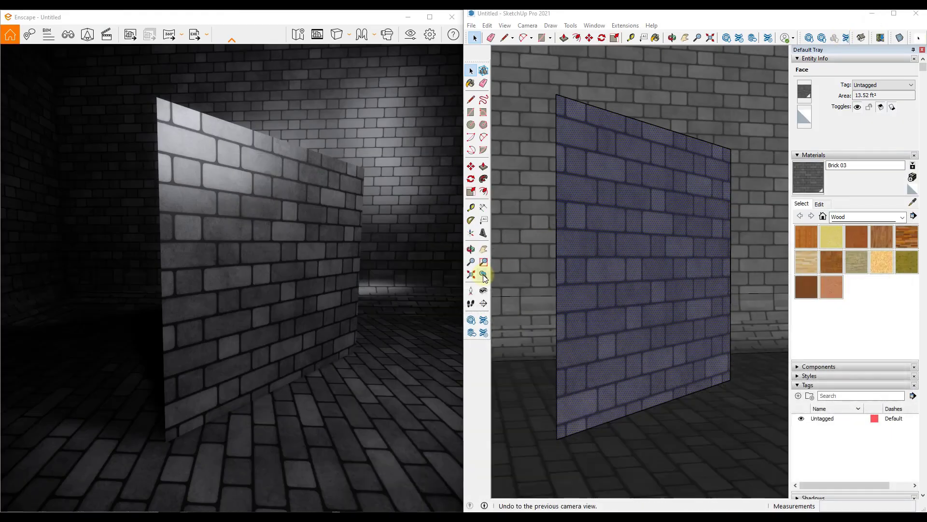
Step: Set Brick 03's Height Map Type to Normal map and open its texture file chooser
{"action": "left_click", "coordinate": [636, 213]}
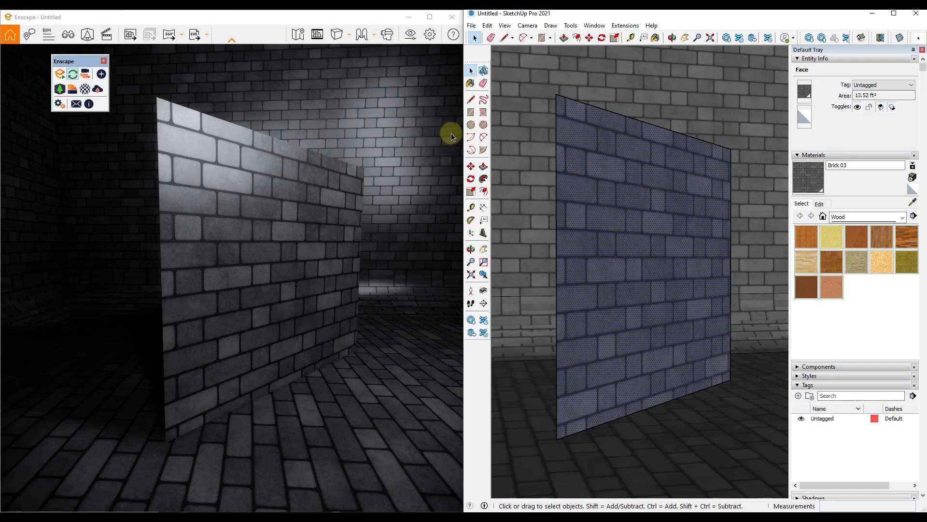
{"action": "left_click", "coordinate": [85, 90]}
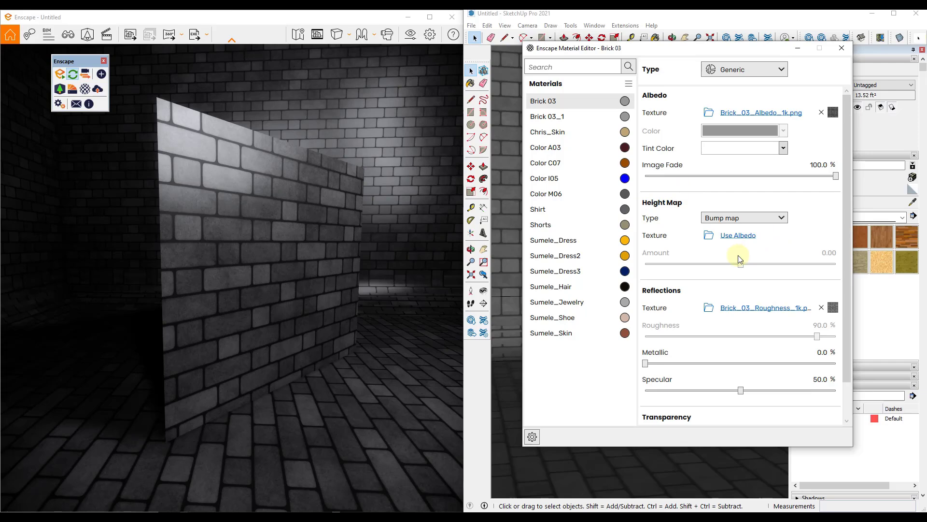
{"action": "left_click", "coordinate": [734, 219]}
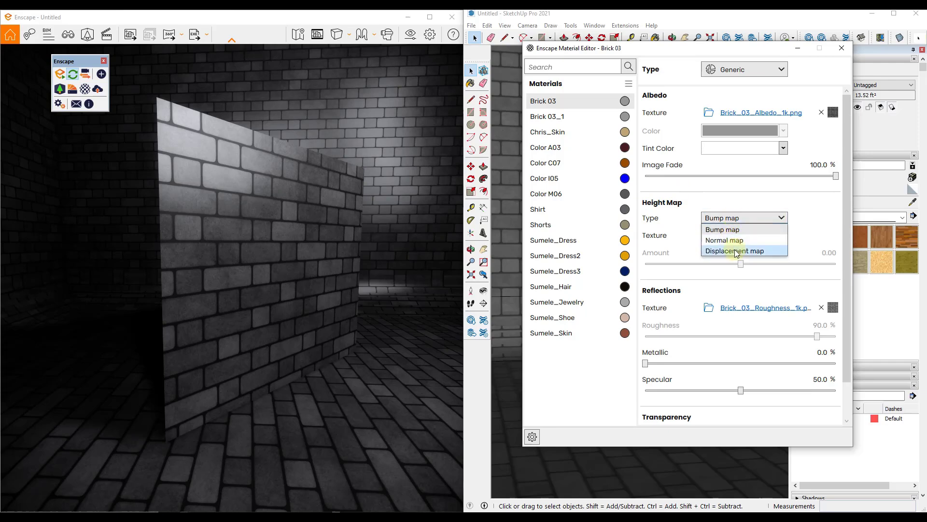
{"action": "left_click", "coordinate": [730, 241]}
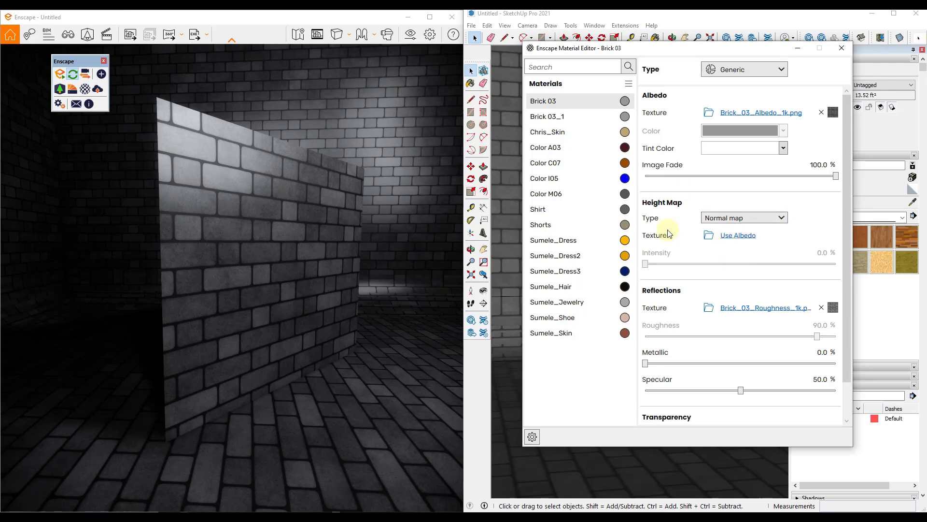
{"action": "left_click", "coordinate": [709, 236]}
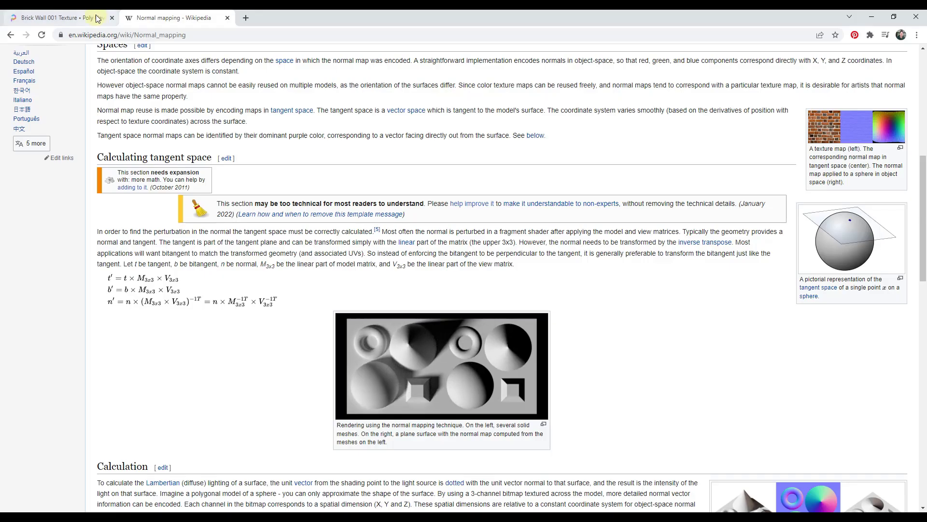
Step: Compare Brick Wall 001's white, grey and purple normal map previews on Poly Haven
{"action": "left_click", "coordinate": [96, 16]}
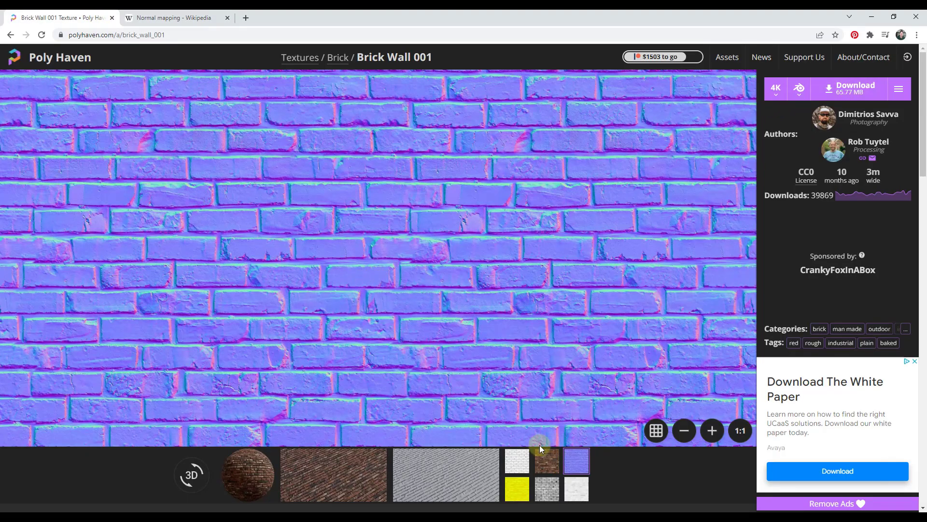
{"action": "left_click", "coordinate": [521, 462]}
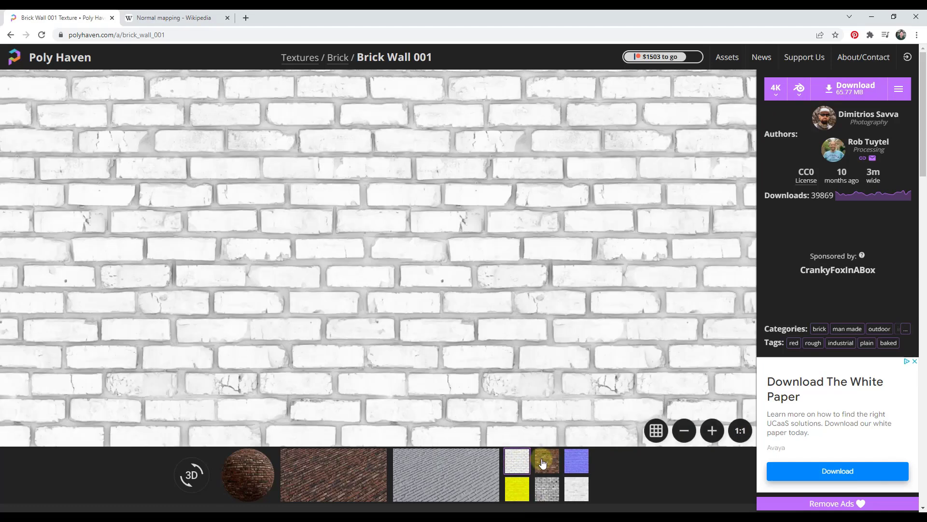
{"action": "left_click", "coordinate": [547, 492]}
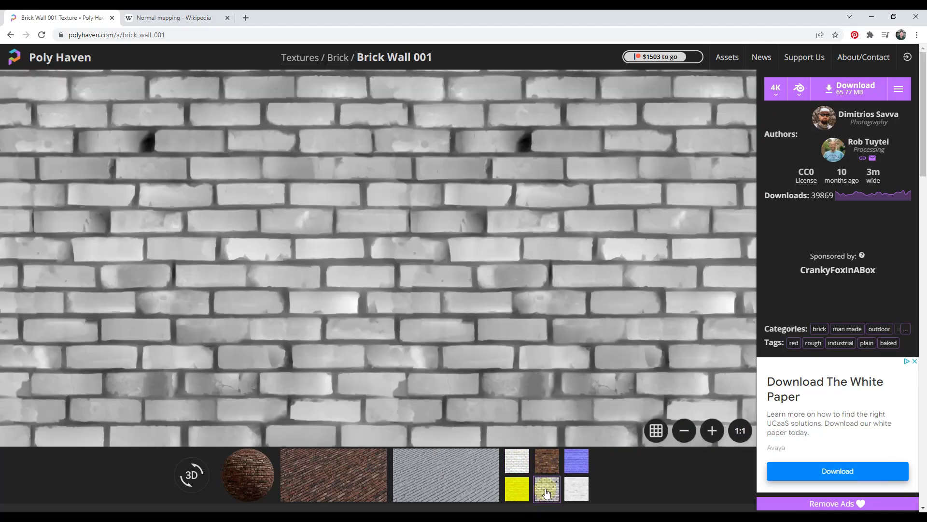
{"action": "left_click", "coordinate": [583, 461]}
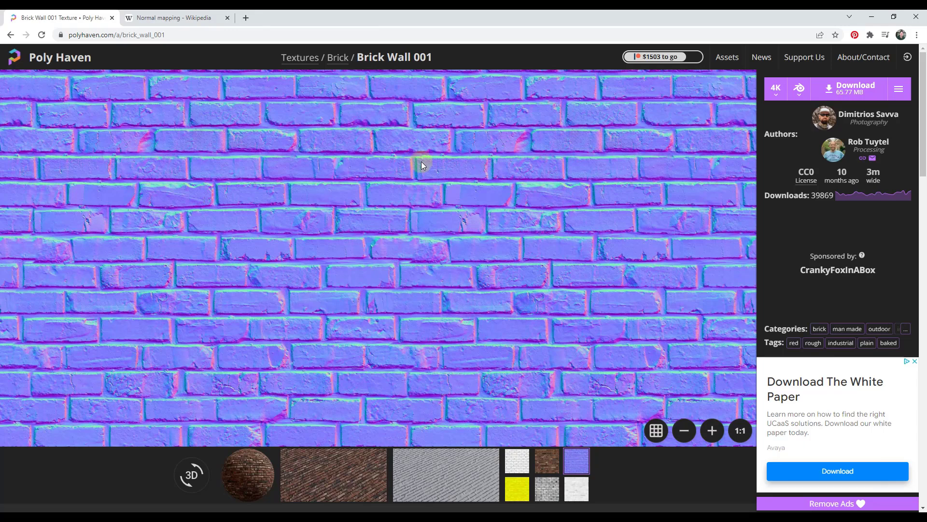
Step: Load Brick_03_Normal_1k.png as Brick 03's height map texture and move closer to the wall
{"action": "left_click", "coordinate": [872, 21]}
{"action": "left_click", "coordinate": [492, 216]}
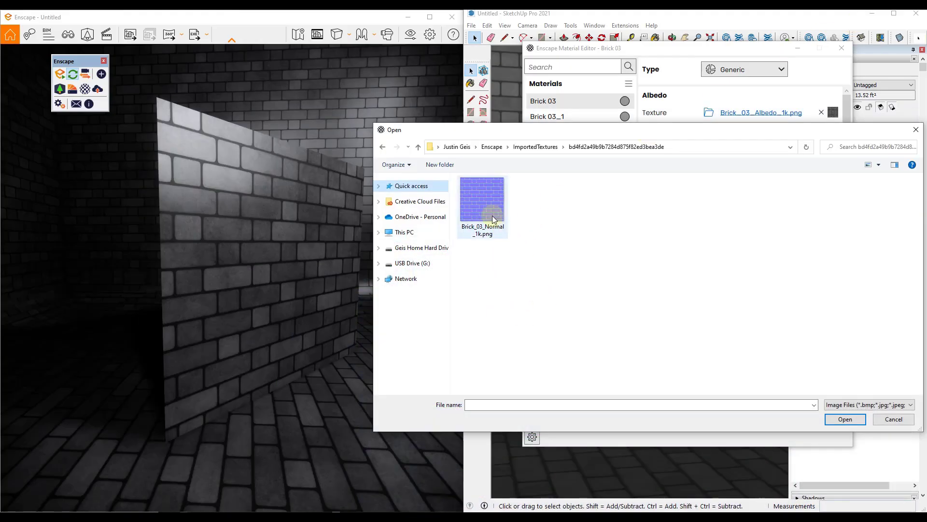
{"action": "double_click", "coordinate": [488, 204]}
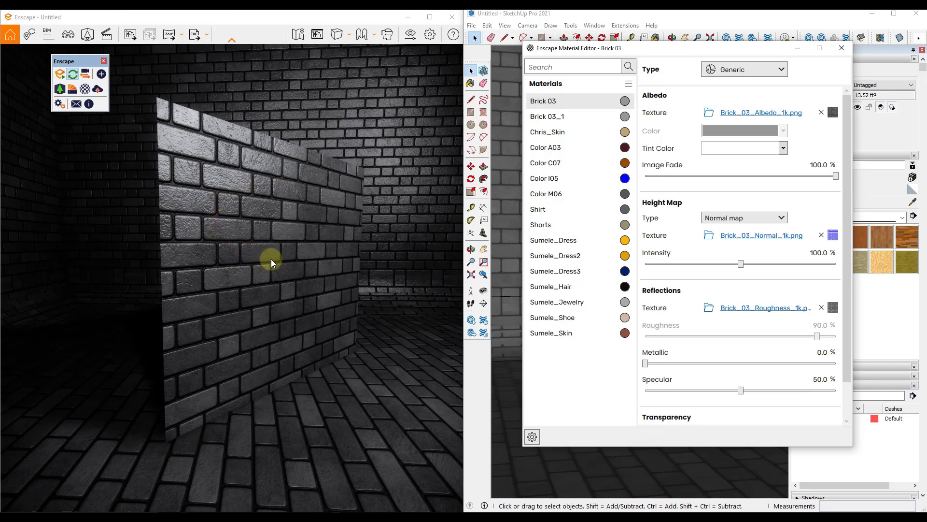
{"action": "left_click_drag", "start_coordinate": [259, 246], "coordinate": [259, 235]}
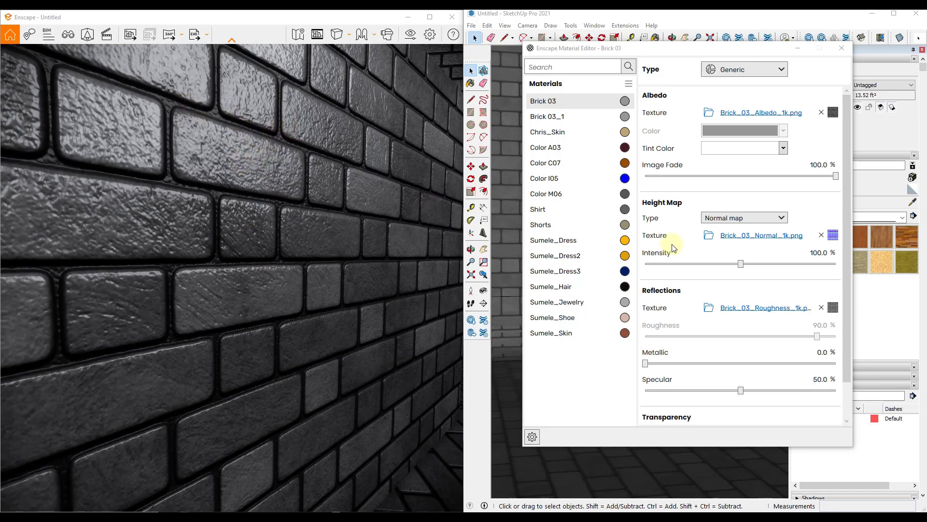
Step: Try Height Map Intensity at 0% and 200%, then settle at about 100.8%
{"action": "left_click_drag", "start_coordinate": [741, 263], "coordinate": [643, 274]}
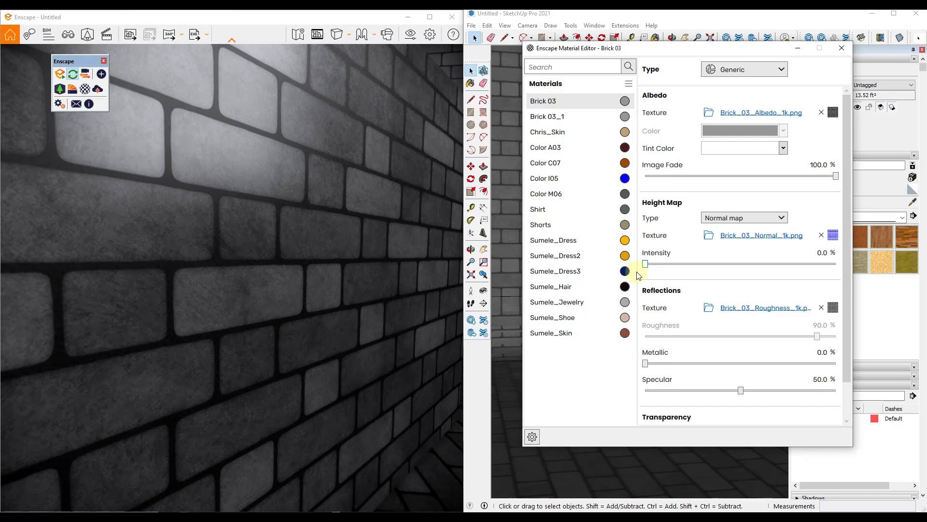
{"action": "left_click_drag", "start_coordinate": [639, 276], "coordinate": [841, 266]}
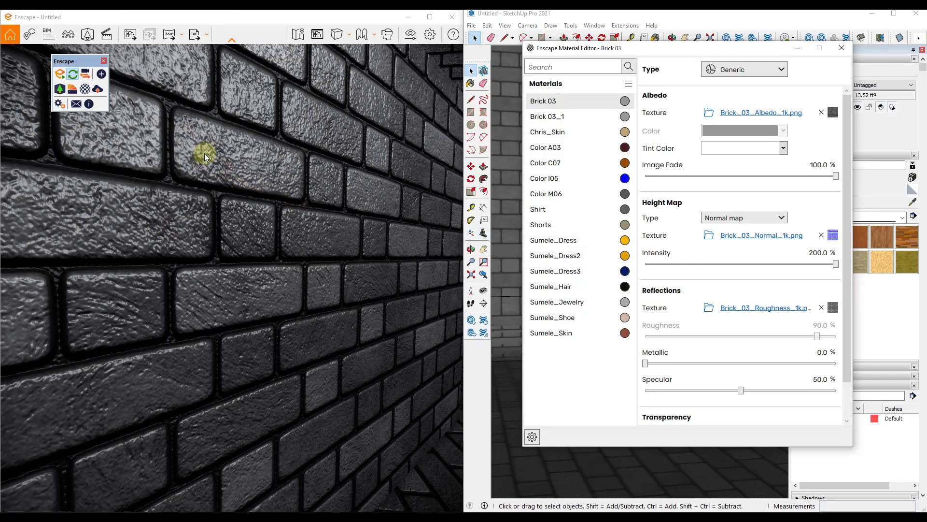
{"action": "left_click_drag", "start_coordinate": [836, 265], "coordinate": [744, 275]}
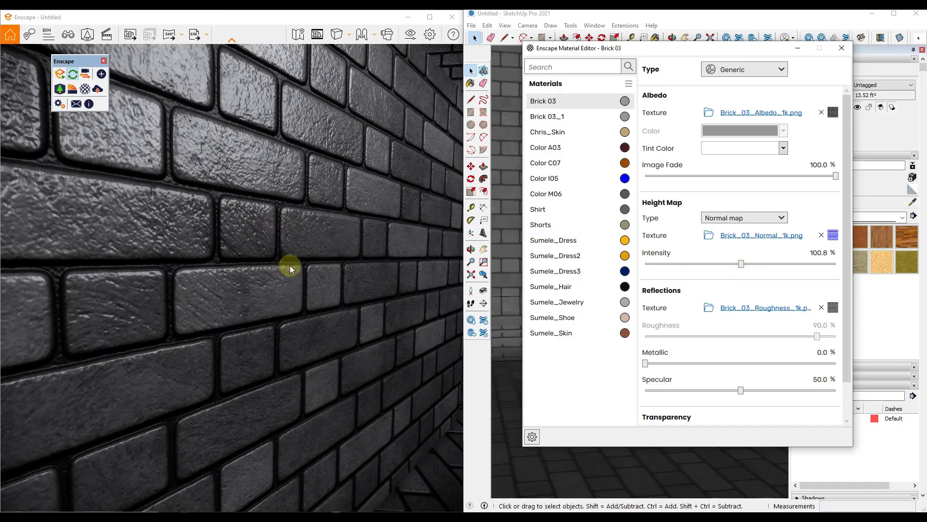
Step: Orbit and zoom the Enscape view to inspect the brick relief around the wall corner
{"action": "left_click_drag", "start_coordinate": [270, 227], "coordinate": [199, 265]}
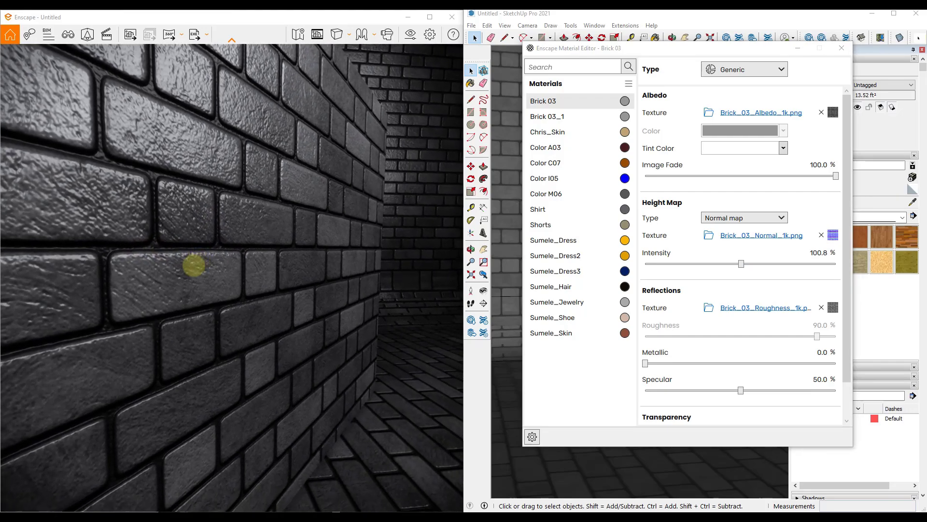
{"action": "scroll", "coordinate": [196, 263], "scroll_direction": "up", "scroll_amount": 3}
{"action": "scroll", "coordinate": [196, 263], "scroll_direction": "down", "scroll_amount": 5}
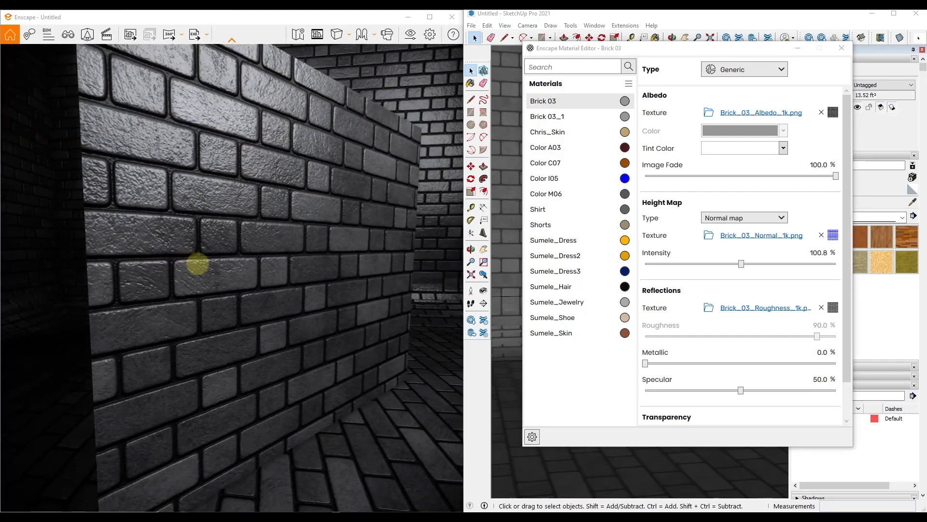
{"action": "scroll", "coordinate": [197, 264], "scroll_direction": "down", "scroll_amount": 3}
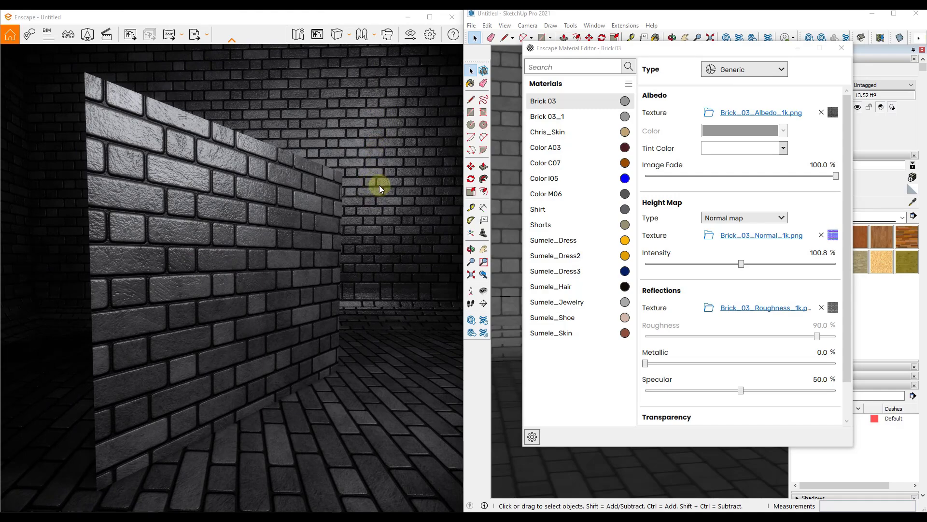
{"action": "left_click_drag", "start_coordinate": [320, 260], "coordinate": [233, 263]}
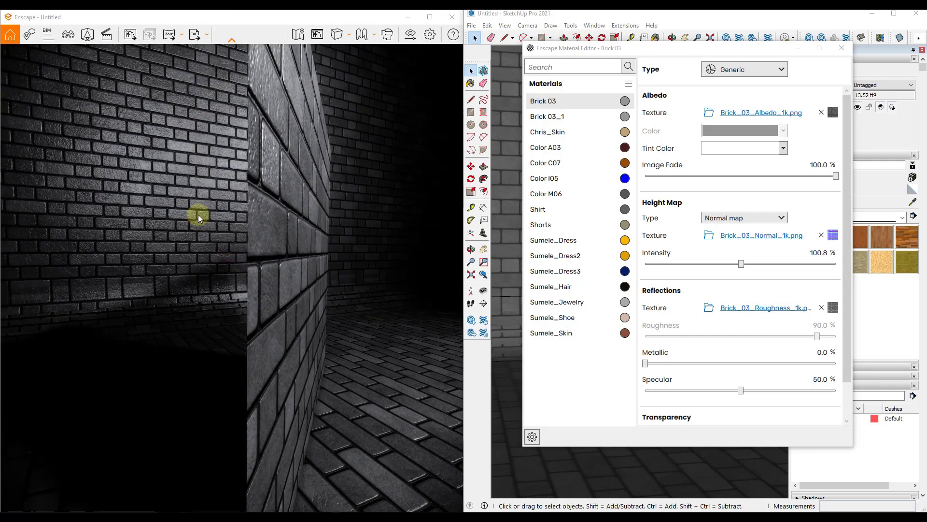
{"action": "left_click_drag", "start_coordinate": [289, 239], "coordinate": [311, 248]}
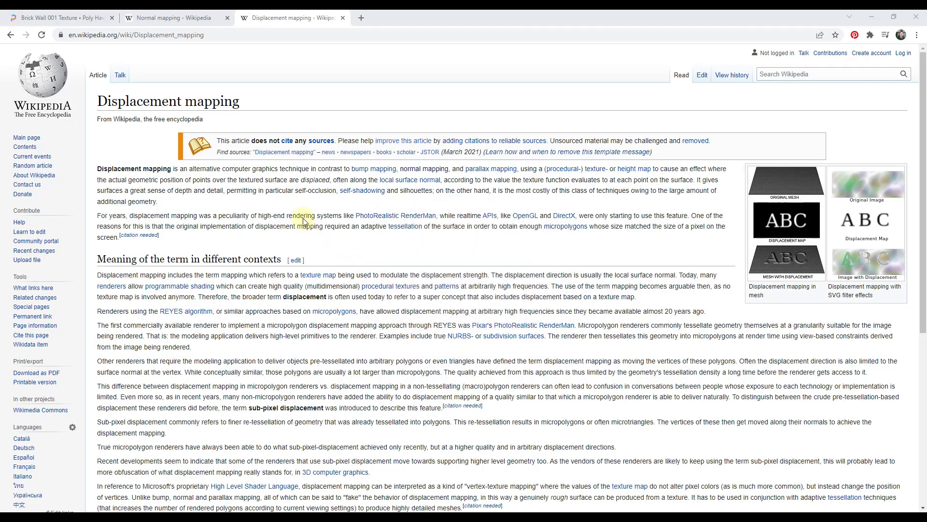
Step: Compare the Normal mapping and Displacement mapping articles, viewing the enlarged displacement mesh illustration
{"action": "left_click", "coordinate": [179, 19]}
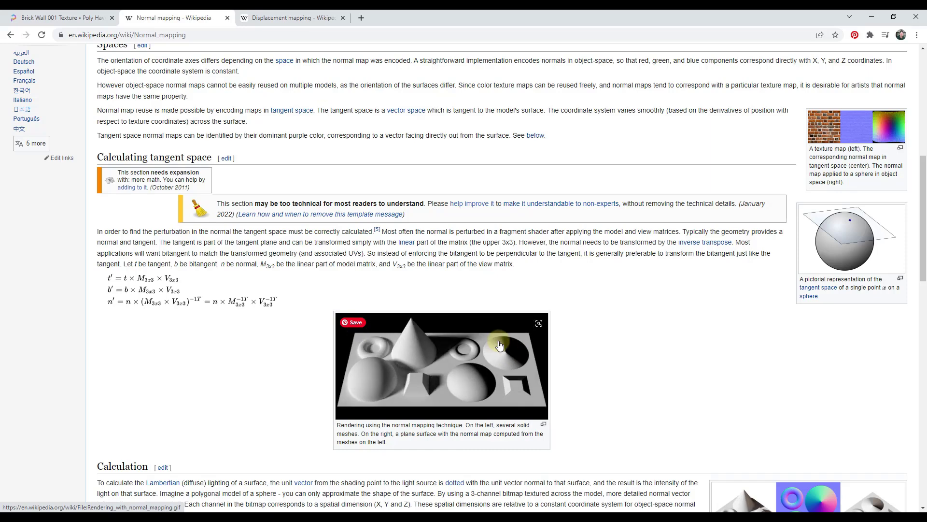
{"action": "key", "text": "ctrl+Tab"}
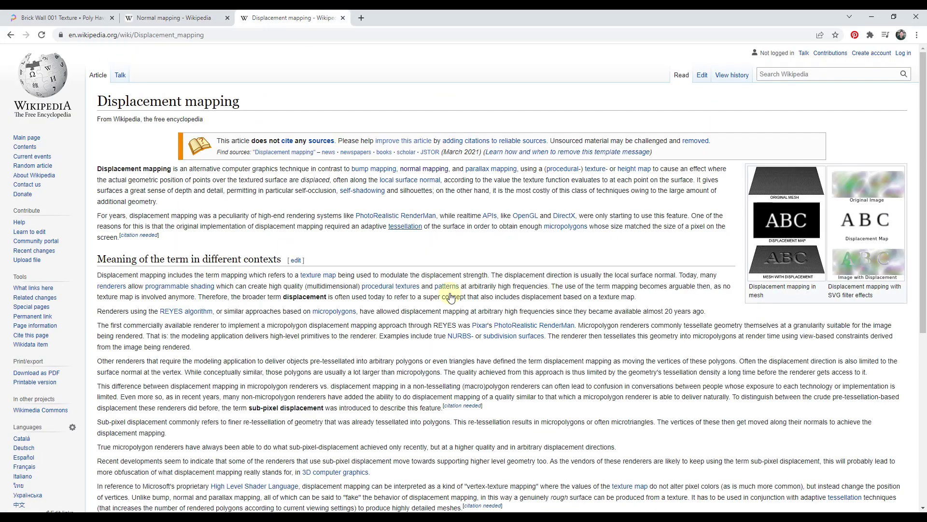
{"action": "left_click", "coordinate": [788, 244]}
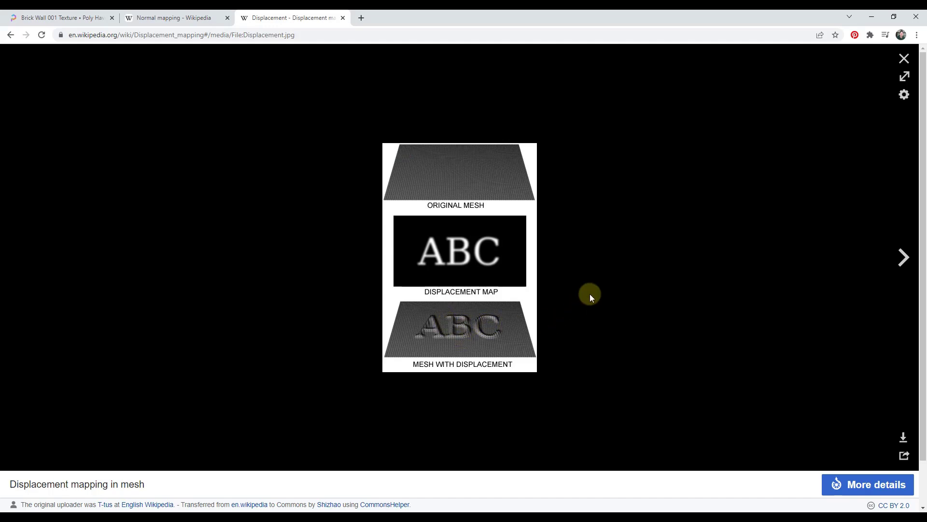
{"action": "left_click", "coordinate": [903, 58]}
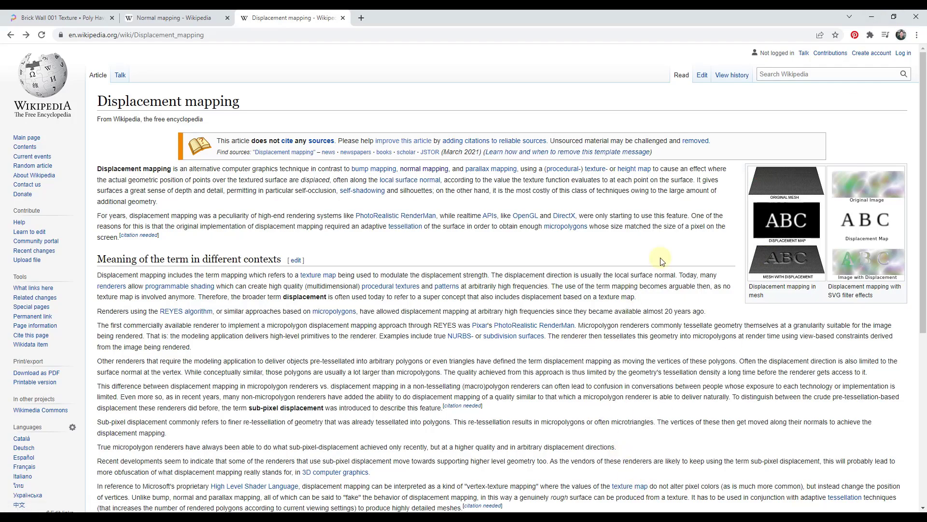
{"action": "scroll", "coordinate": [508, 280], "scroll_direction": "down", "scroll_amount": 6}
{"action": "scroll", "coordinate": [509, 270], "scroll_direction": "up", "scroll_amount": 6}
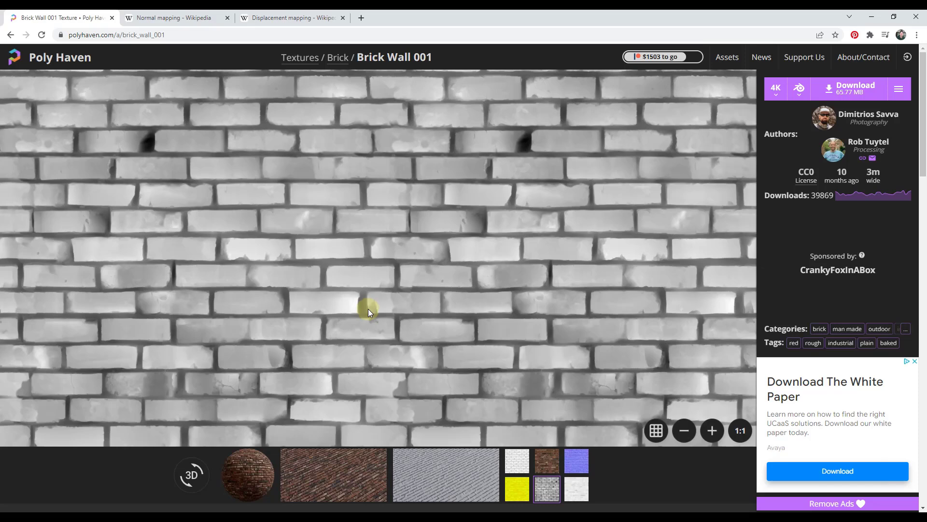
Step: Set Brick 03's Height Map Type to Displacement map with Amount 3.00, after briefly retrying Normal map
{"action": "left_click", "coordinate": [869, 18]}
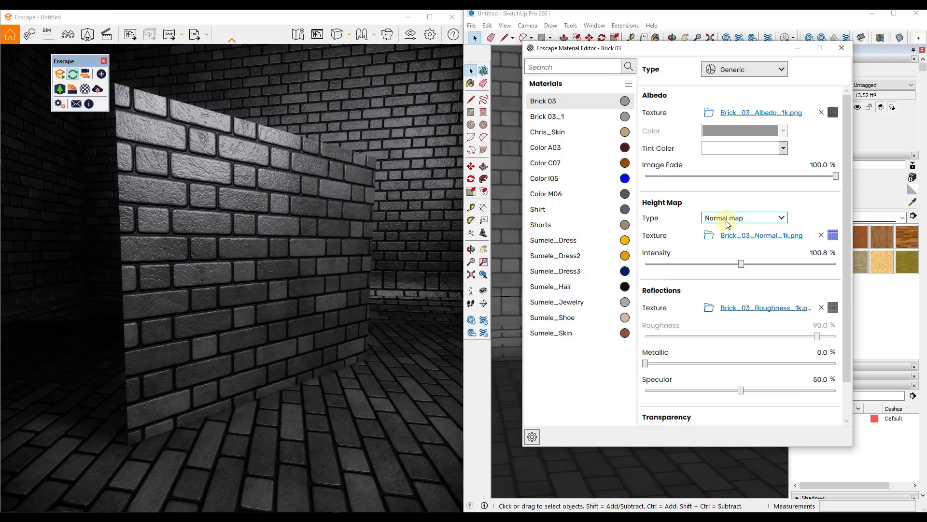
{"action": "mouse_move", "coordinate": [734, 220]}
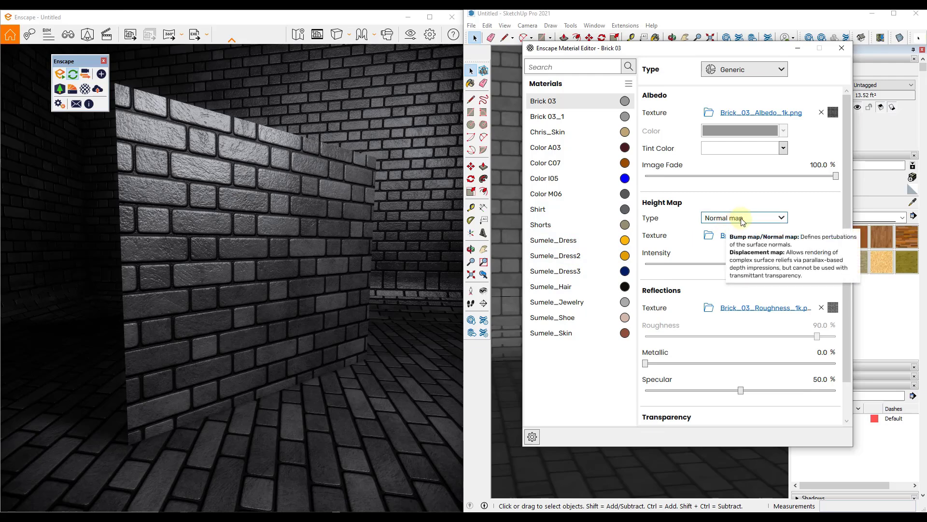
{"action": "left_click", "coordinate": [742, 219]}
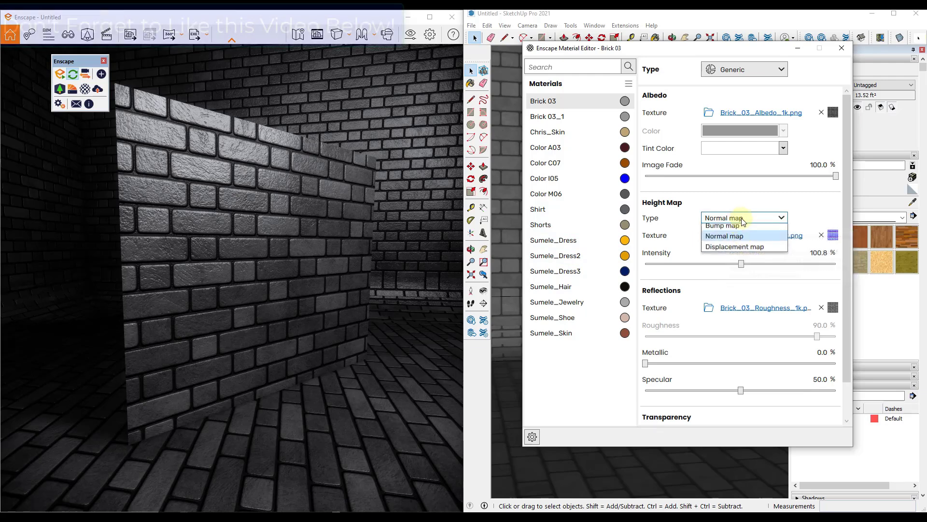
{"action": "left_click", "coordinate": [735, 252]}
{"action": "mouse_move", "coordinate": [735, 252]}
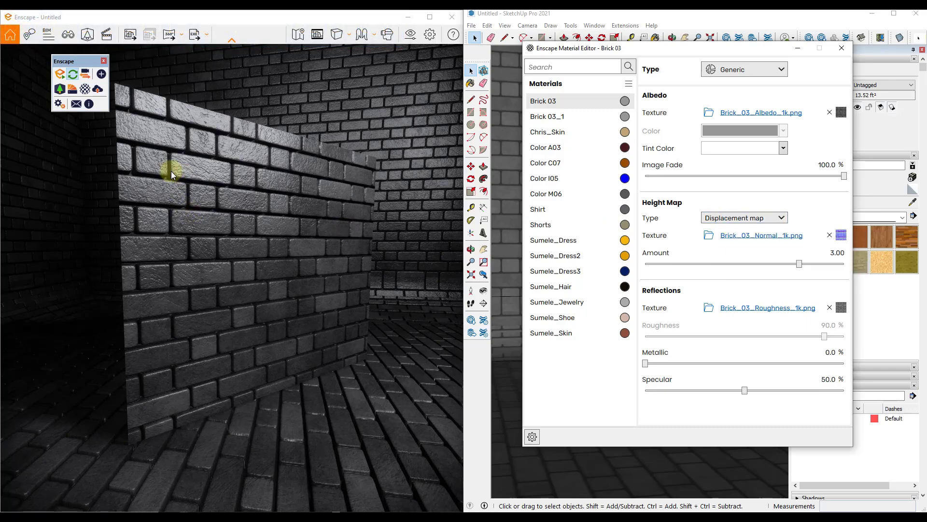
{"action": "left_click", "coordinate": [738, 215]}
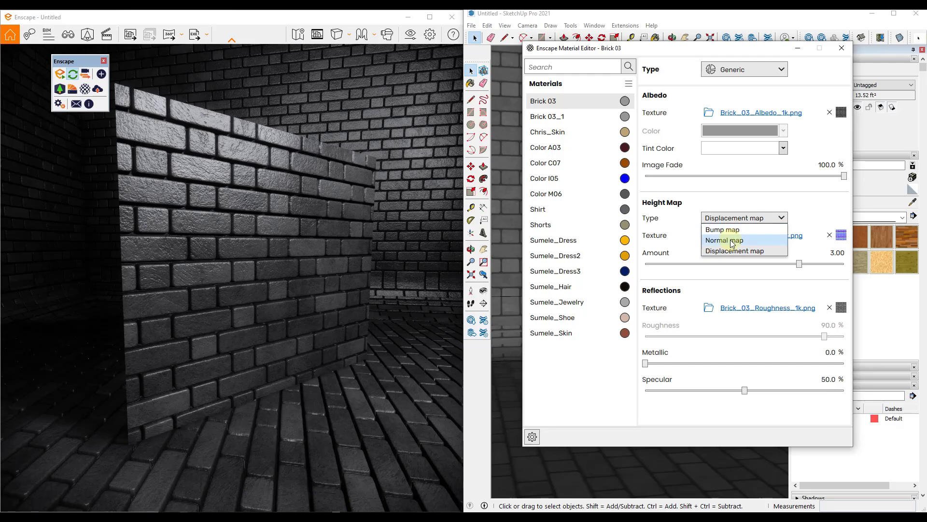
{"action": "left_click", "coordinate": [736, 240]}
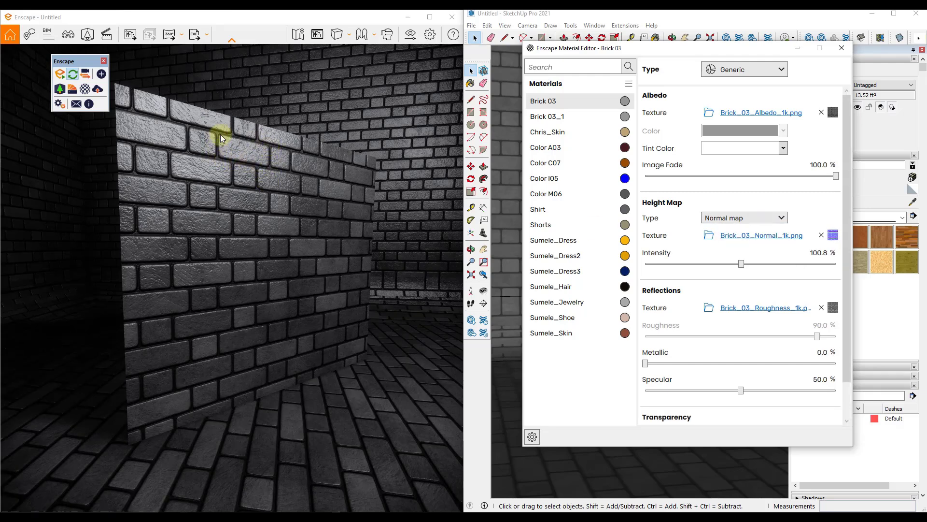
{"action": "left_click", "coordinate": [737, 217]}
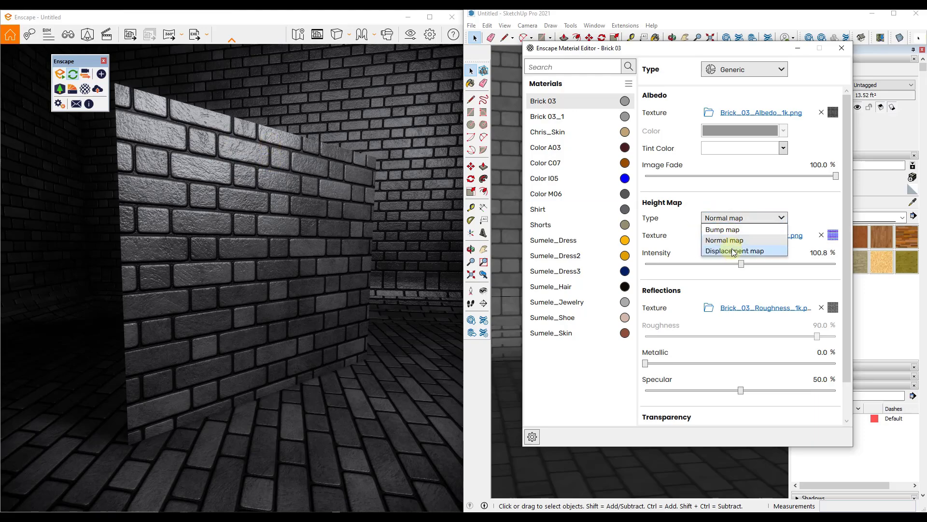
{"action": "left_click", "coordinate": [734, 251]}
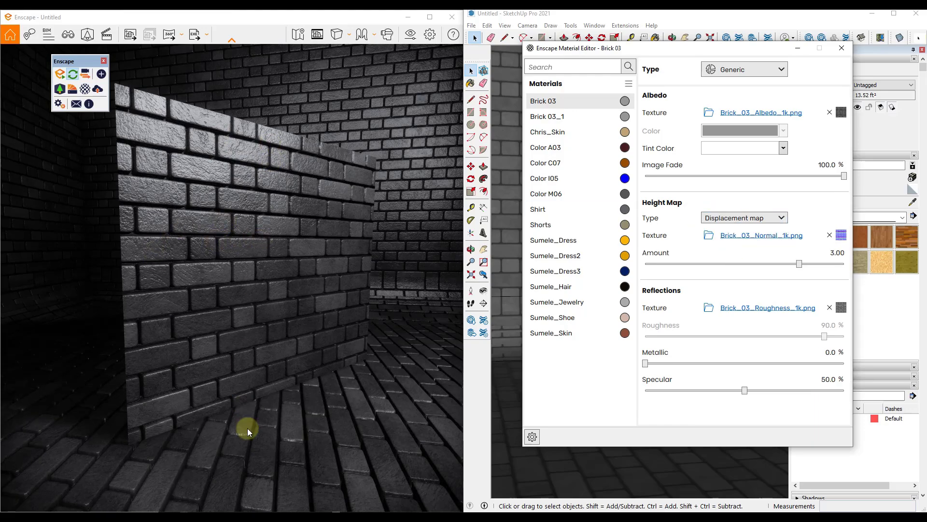
Step: Drop Brick 03's displacement Amount from 3.00 to 0.90 and view a brick corner up close
{"action": "left_click_drag", "start_coordinate": [203, 270], "coordinate": [161, 274]}
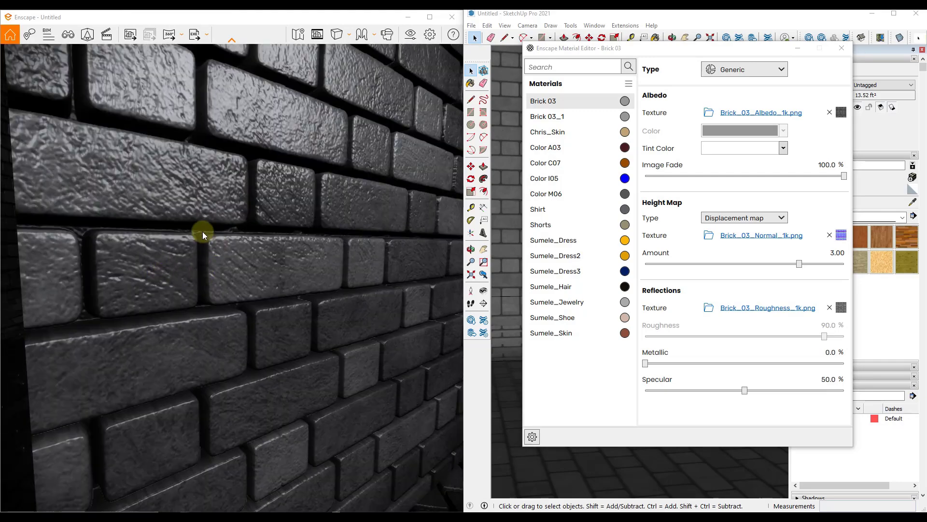
{"action": "left_click_drag", "start_coordinate": [201, 231], "coordinate": [288, 260]}
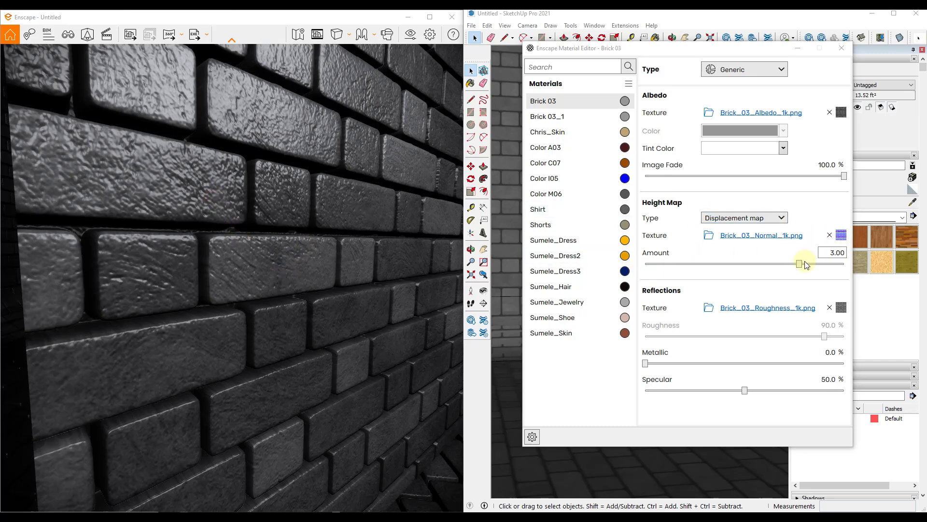
{"action": "left_click_drag", "start_coordinate": [800, 265], "coordinate": [777, 282]}
{"action": "left_click", "coordinate": [288, 213]}
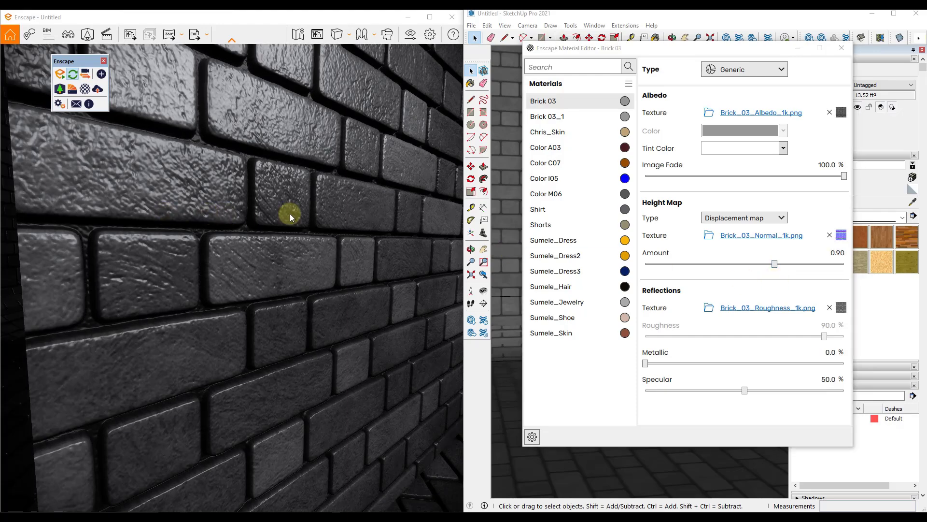
{"action": "mouse_move", "coordinate": [287, 213]}
{"action": "left_mouse_down"}
{"action": "mouse_move", "coordinate": [296, 210]}
{"action": "mouse_move", "coordinate": [240, 213]}
{"action": "mouse_move", "coordinate": [250, 126]}
{"action": "left_mouse_up"}
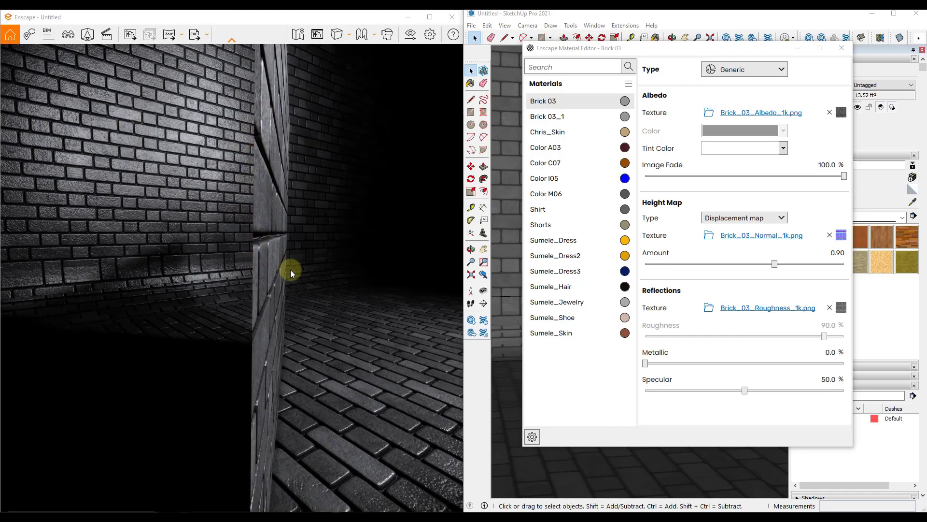
{"action": "left_click_drag", "start_coordinate": [290, 269], "coordinate": [290, 269]}
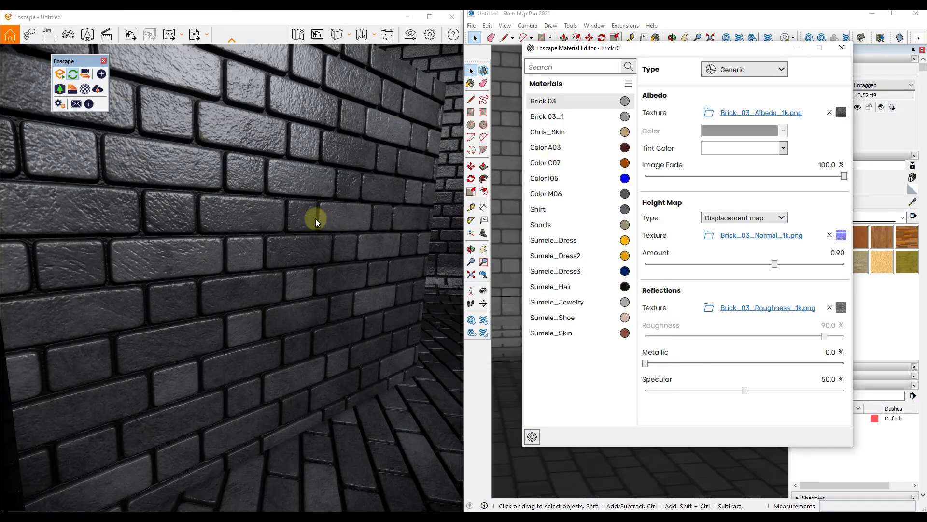
{"action": "left_click_drag", "start_coordinate": [315, 219], "coordinate": [298, 230]}
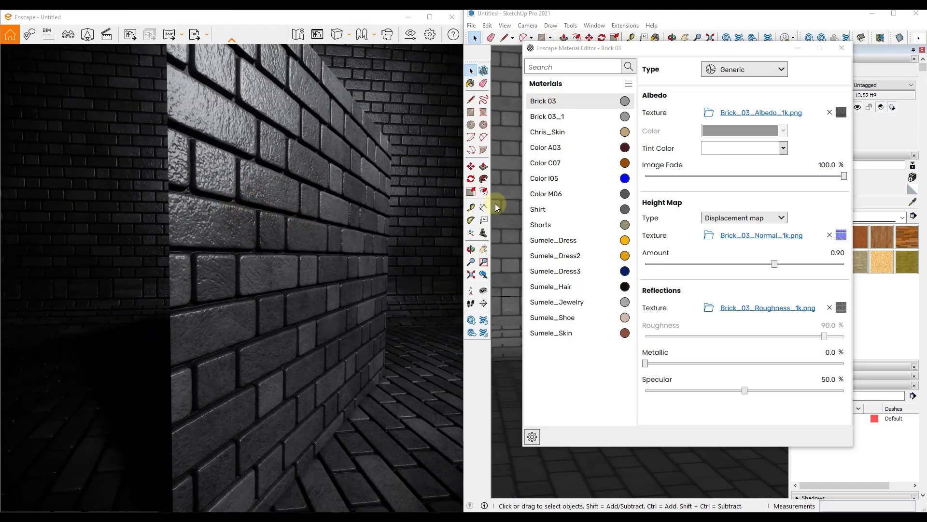
Step: Set Brick 03's displacement Amount to 1.08 and walk around the standalone wall to check its relief
{"action": "mouse_move", "coordinate": [773, 265]}
{"action": "left_mouse_down"}
{"action": "mouse_move", "coordinate": [797, 267]}
{"action": "mouse_move", "coordinate": [701, 269]}
{"action": "mouse_move", "coordinate": [779, 277]}
{"action": "left_mouse_up"}
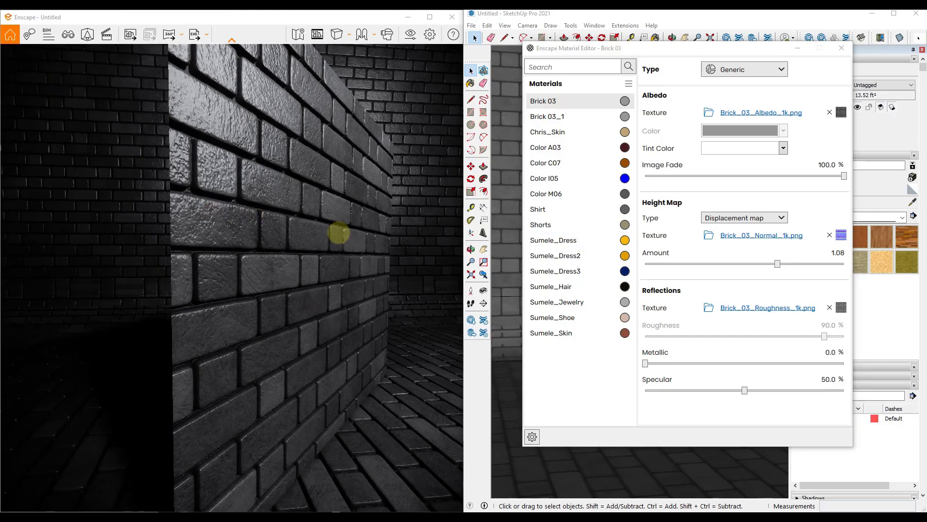
{"action": "key", "text": "d"}
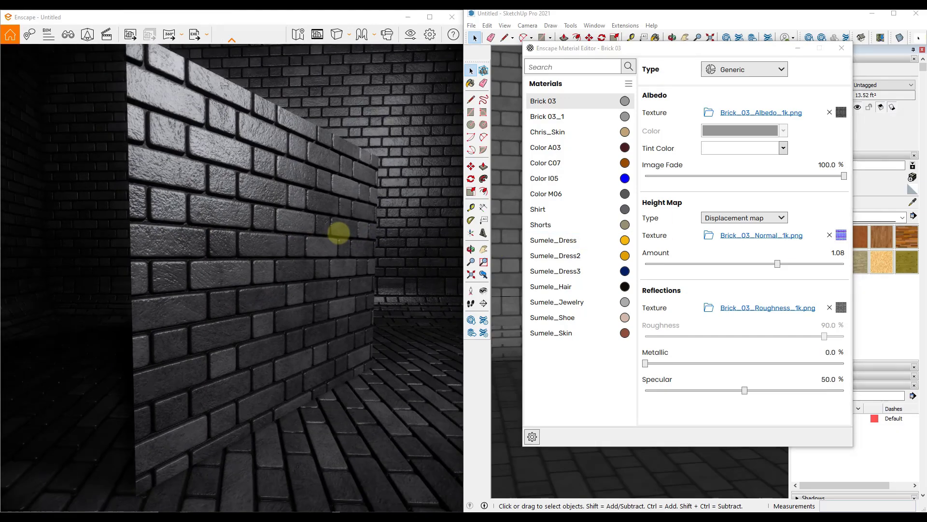
{"action": "key", "text": "a"}
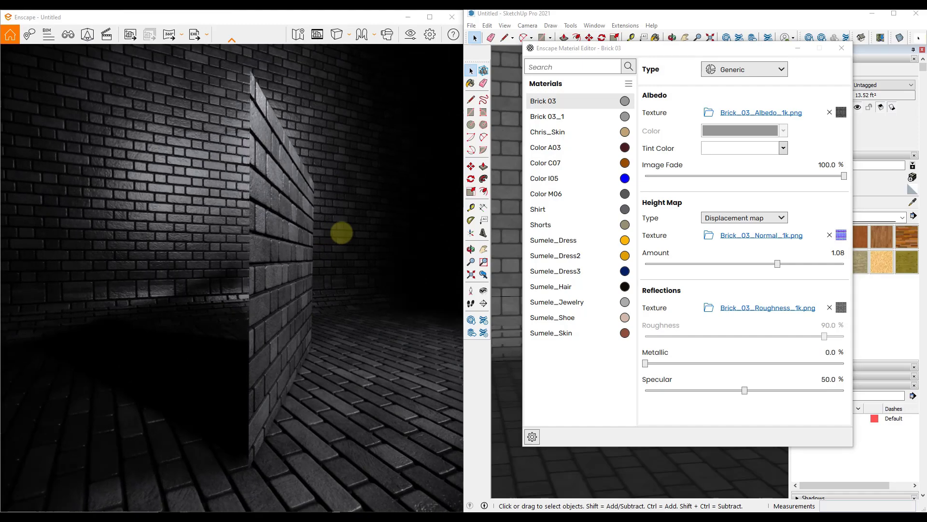
{"action": "key", "text": "a"}
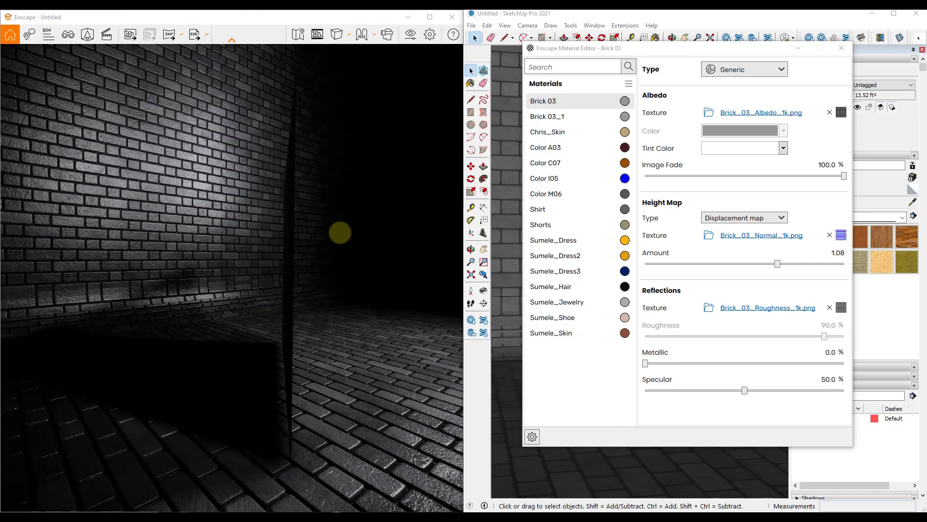
{"action": "key", "text": "d"}
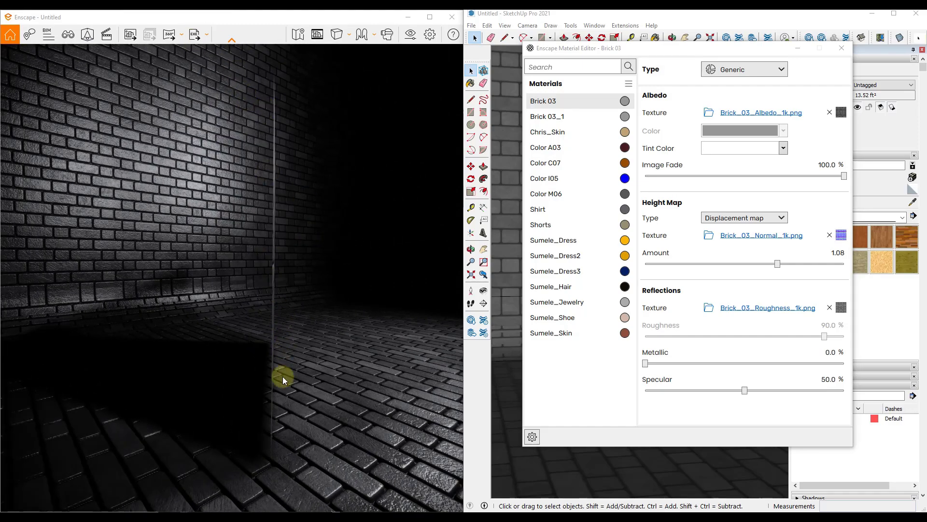
{"action": "key", "text": "d"}
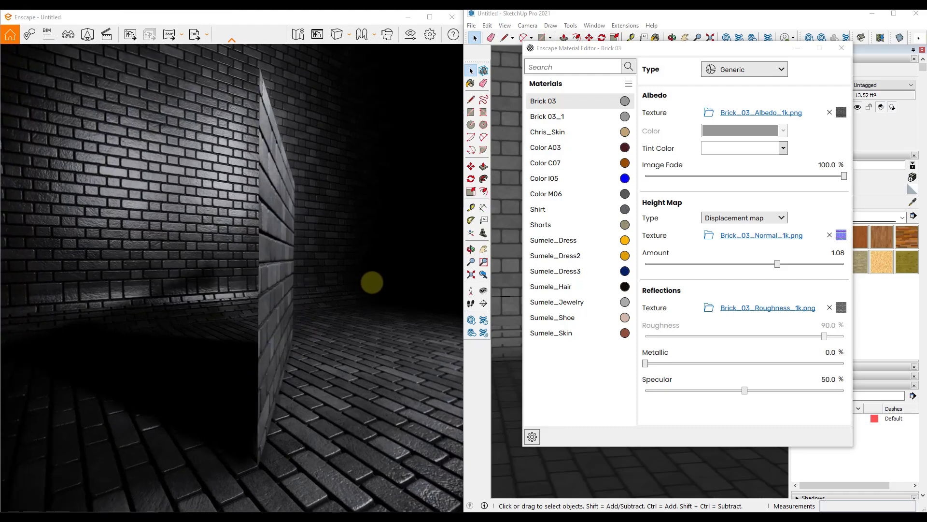
{"action": "key", "text": "d"}
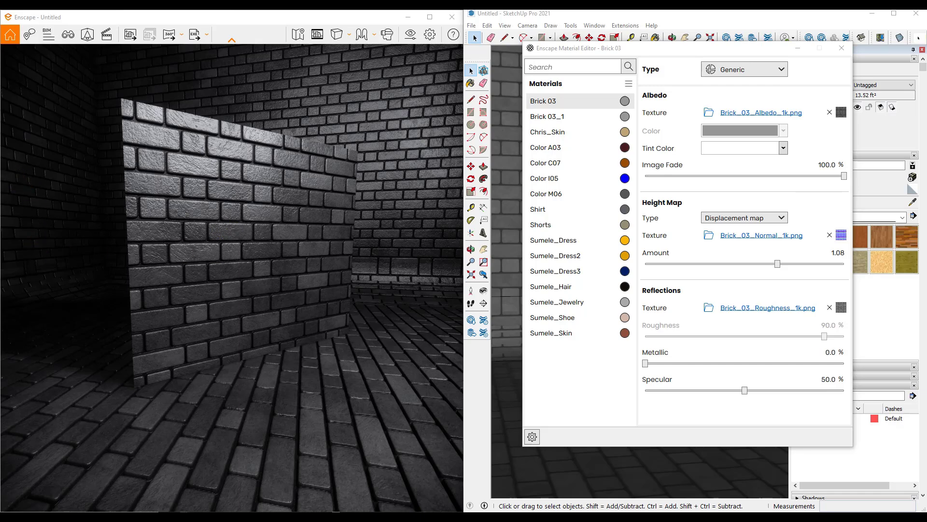
{"action": "left_click", "coordinate": [216, 220]}
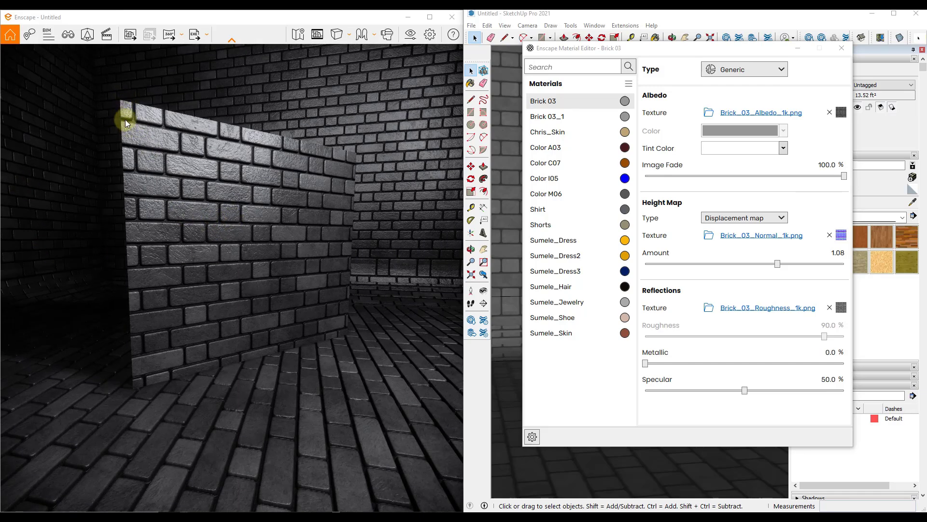
{"action": "mouse_move", "coordinate": [169, 185]}
{"action": "left_mouse_down"}
{"action": "mouse_move", "coordinate": [231, 189]}
{"action": "mouse_move", "coordinate": [172, 191]}
{"action": "mouse_move", "coordinate": [242, 182]}
{"action": "mouse_move", "coordinate": [192, 148]}
{"action": "mouse_move", "coordinate": [224, 126]}
{"action": "mouse_move", "coordinate": [242, 141]}
{"action": "mouse_move", "coordinate": [232, 153]}
{"action": "left_mouse_up"}
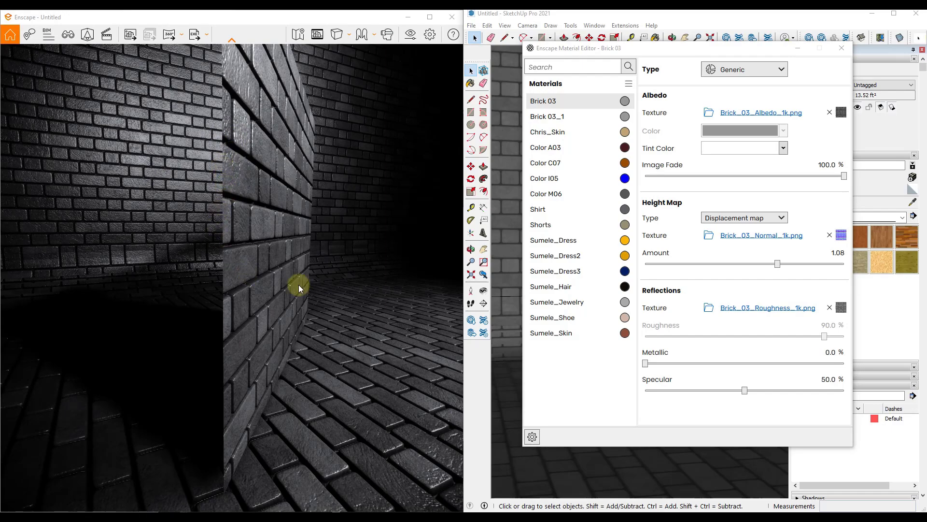
{"action": "left_click_drag", "start_coordinate": [298, 285], "coordinate": [319, 289]}
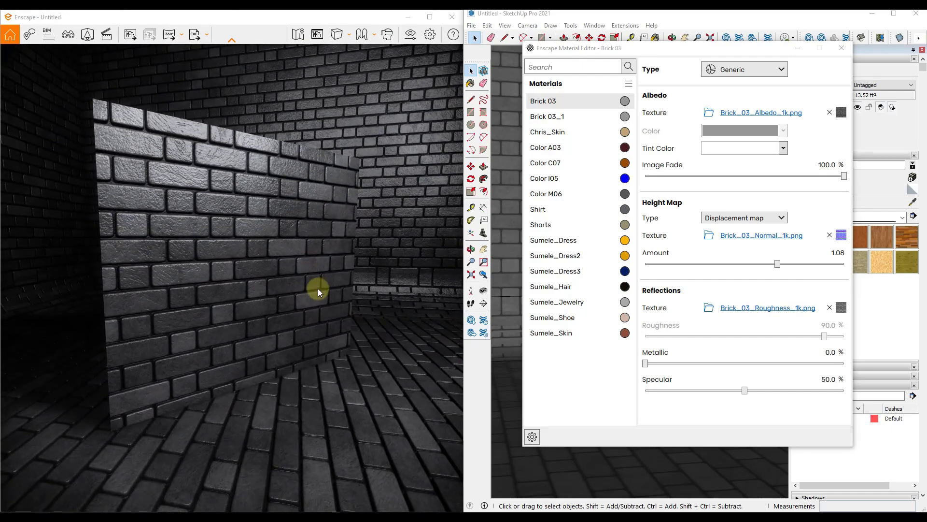